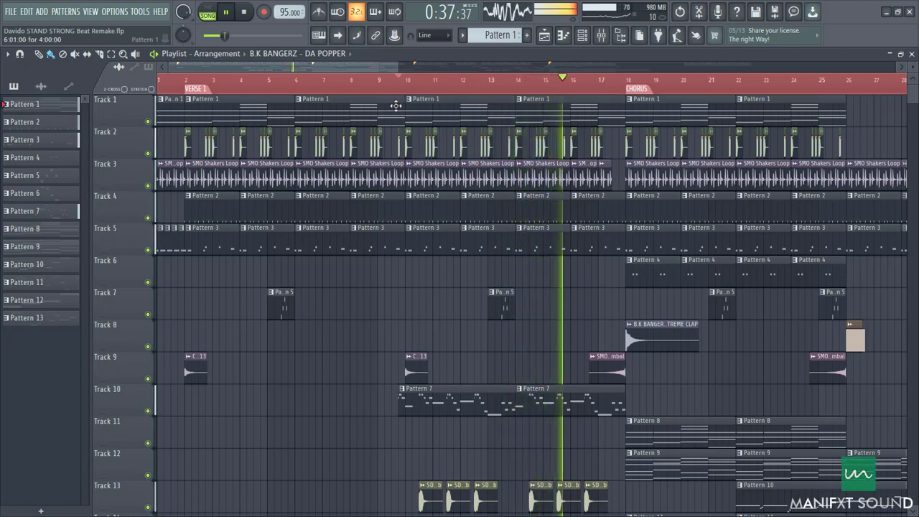
- Show the channel rack and switch playback from song mode to pattern mode
{"action": "left_click", "coordinate": [338, 36]}
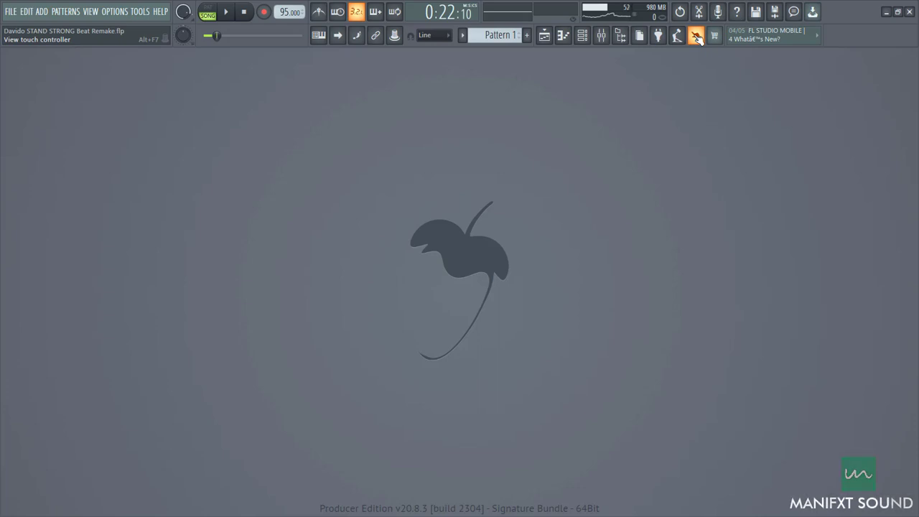
{"action": "left_click", "coordinate": [599, 37]}
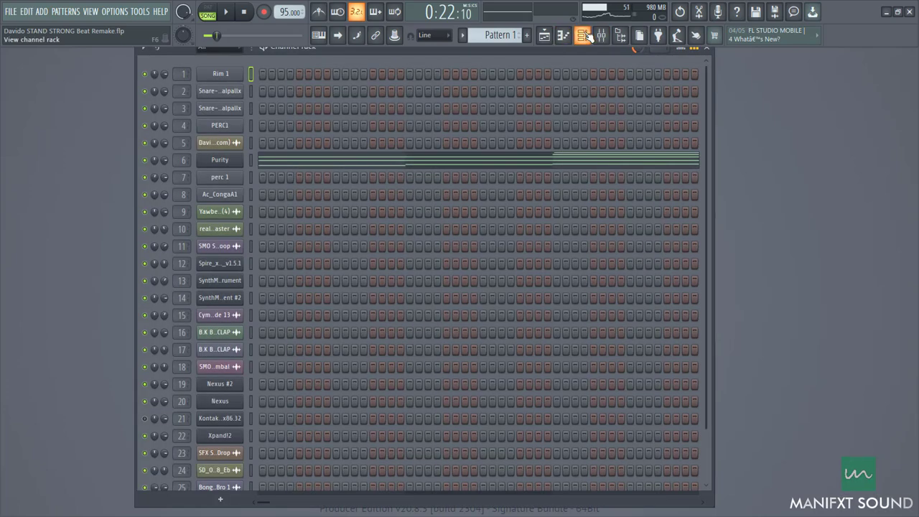
{"action": "left_click", "coordinate": [213, 14]}
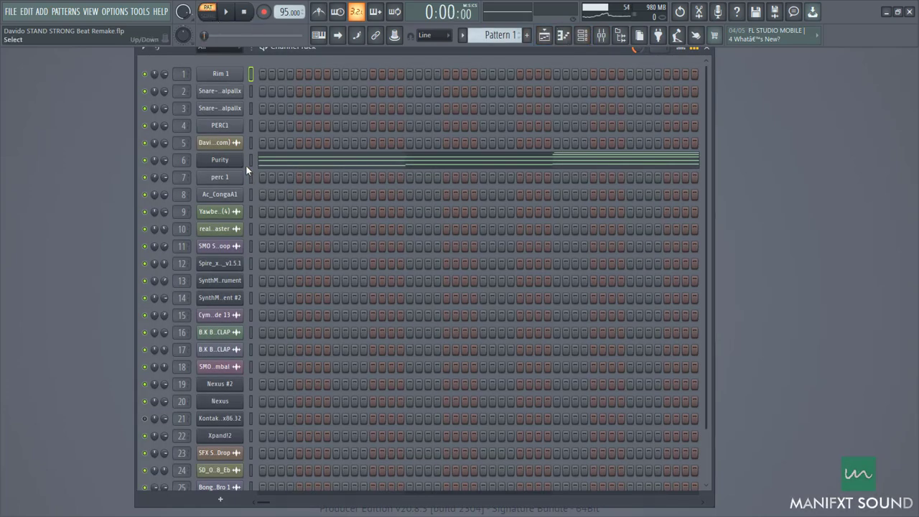
- Open the Purity instrument, examine its loaded preset, and close the plugin
{"action": "left_click", "coordinate": [227, 164]}
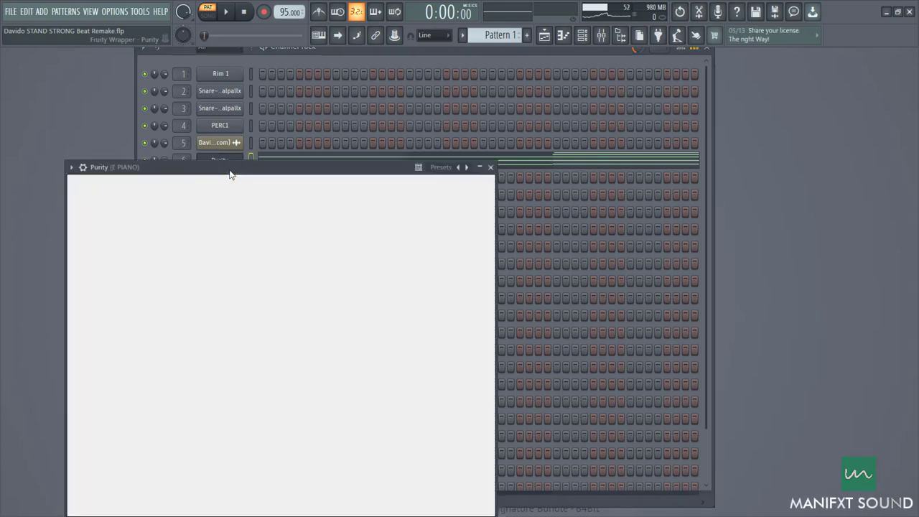
{"action": "left_click_drag", "start_coordinate": [288, 173], "coordinate": [353, 16]}
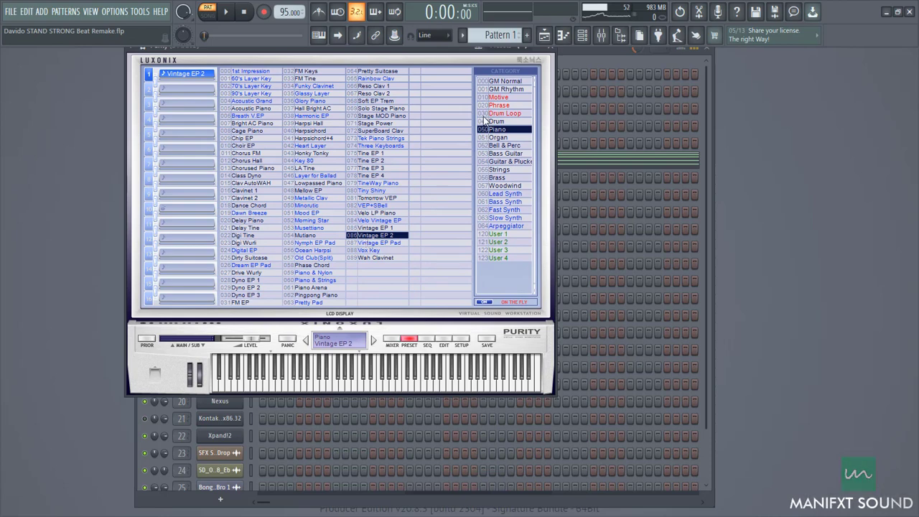
{"action": "left_click", "coordinate": [553, 49]}
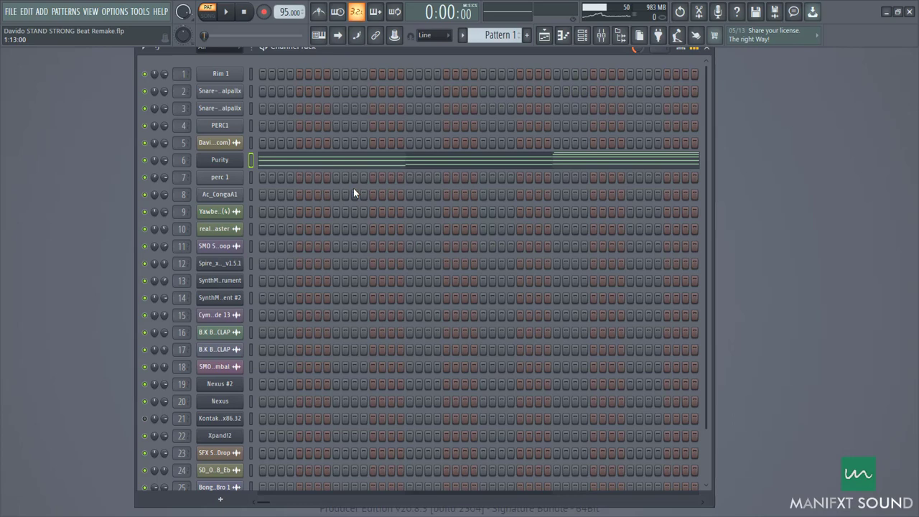
- Play Pattern 1's Purity chords in the piano roll with auto-scrolling turned on
{"action": "left_click", "coordinate": [286, 170]}
{"action": "left_click", "coordinate": [352, 39]}
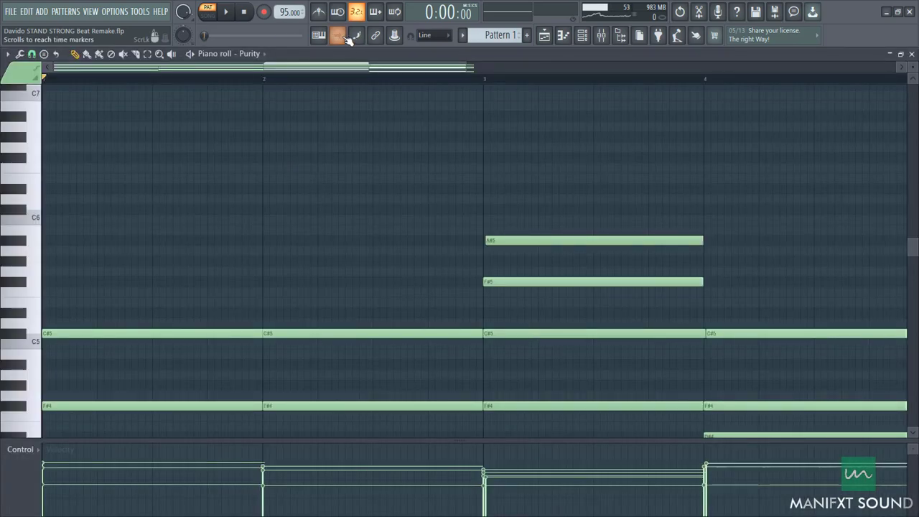
{"action": "left_click", "coordinate": [227, 13]}
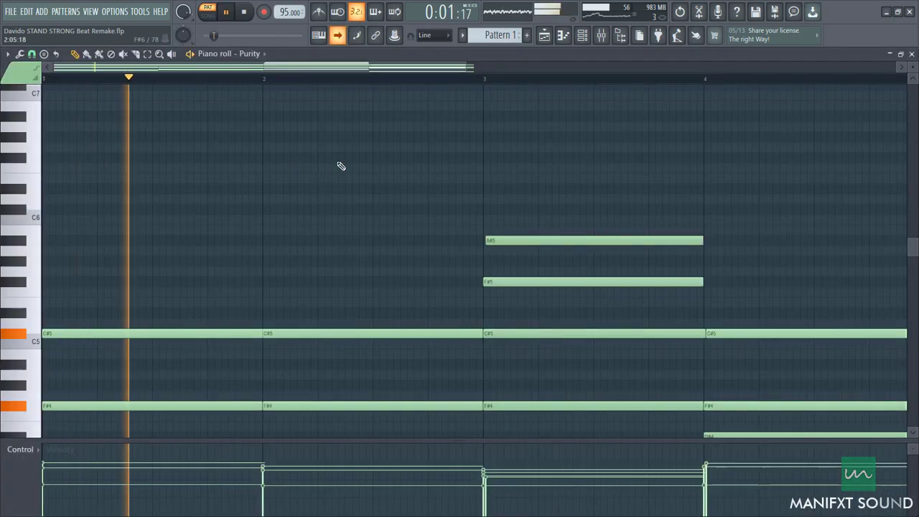
{"action": "scroll", "coordinate": [390, 184], "scroll_direction": "down", "scroll_amount": 6}
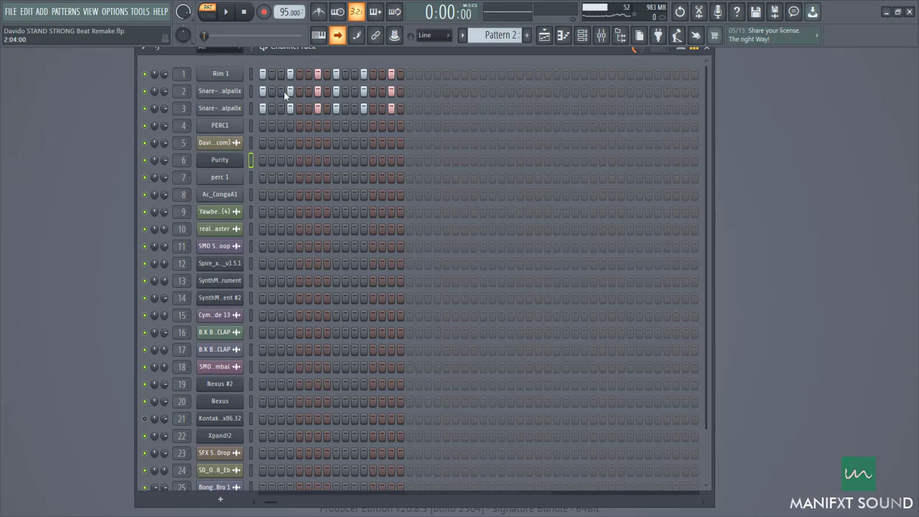
- Play back Pattern 2's rim and snare rhythm in the channel rack
{"action": "left_click", "coordinate": [228, 13]}
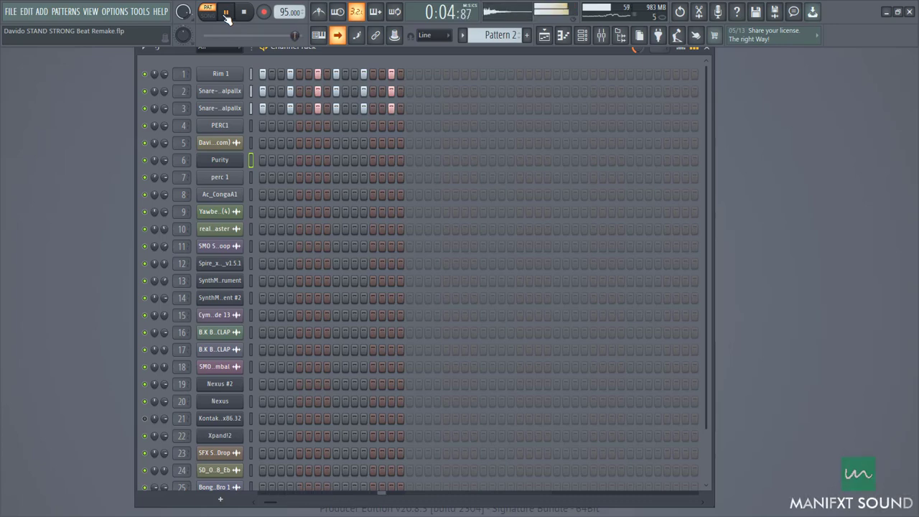
{"action": "left_click", "coordinate": [227, 13]}
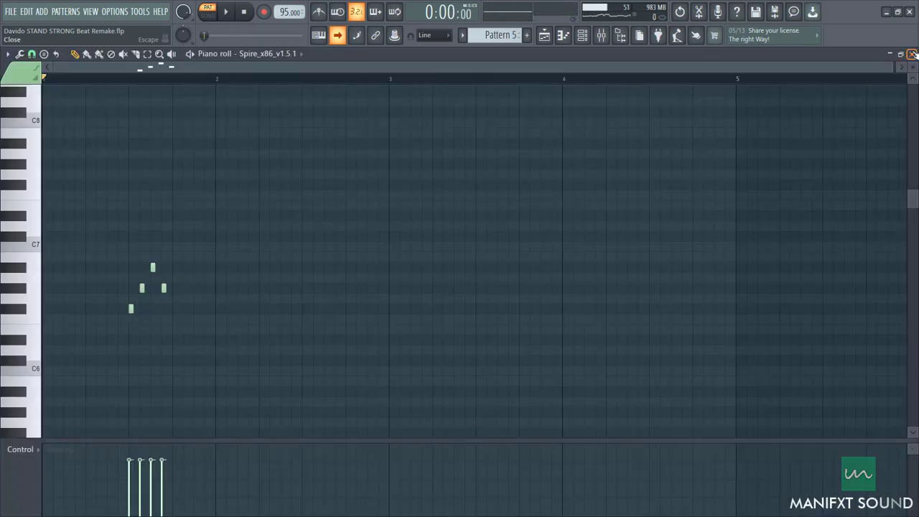
- Play Pattern 5's Spire notes in the piano roll and examine the preset loaded in the Spire instrument
{"action": "left_click_drag", "start_coordinate": [896, 66], "coordinate": [369, 75]}
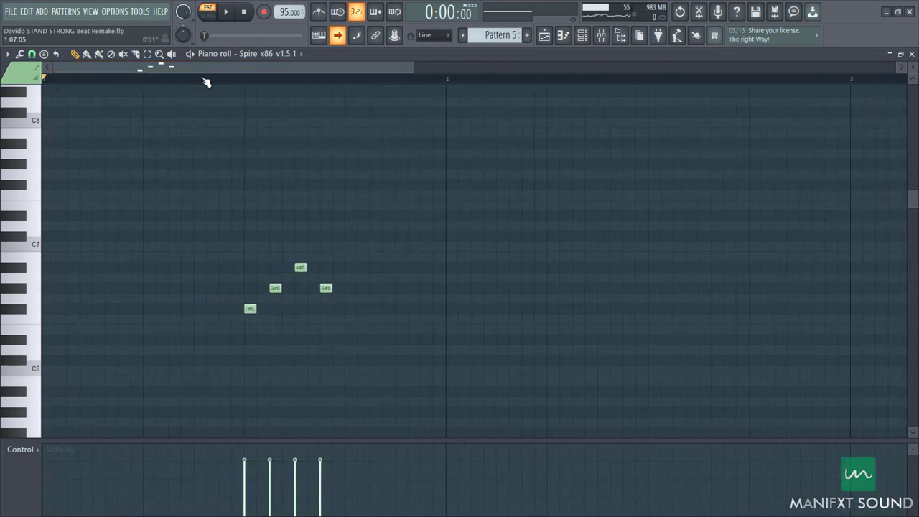
{"action": "key", "text": "space"}
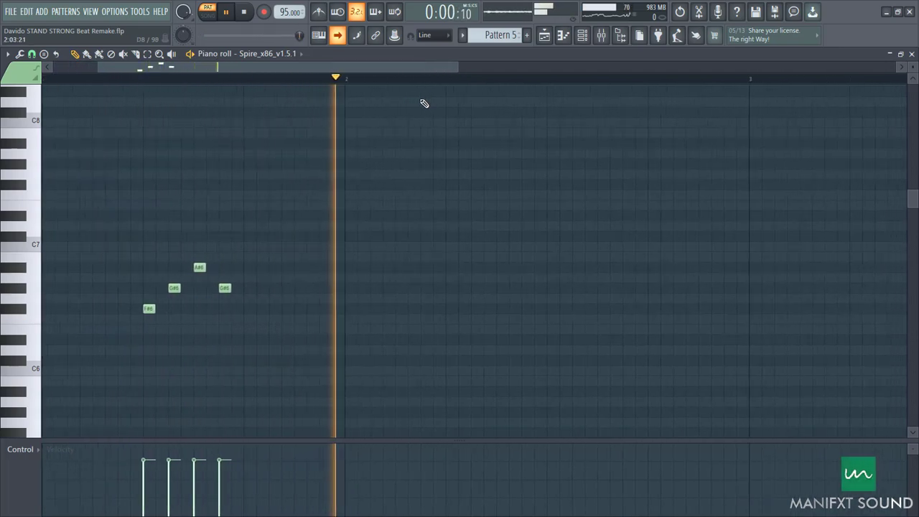
{"action": "key", "text": "space"}
{"action": "left_click", "coordinate": [587, 41]}
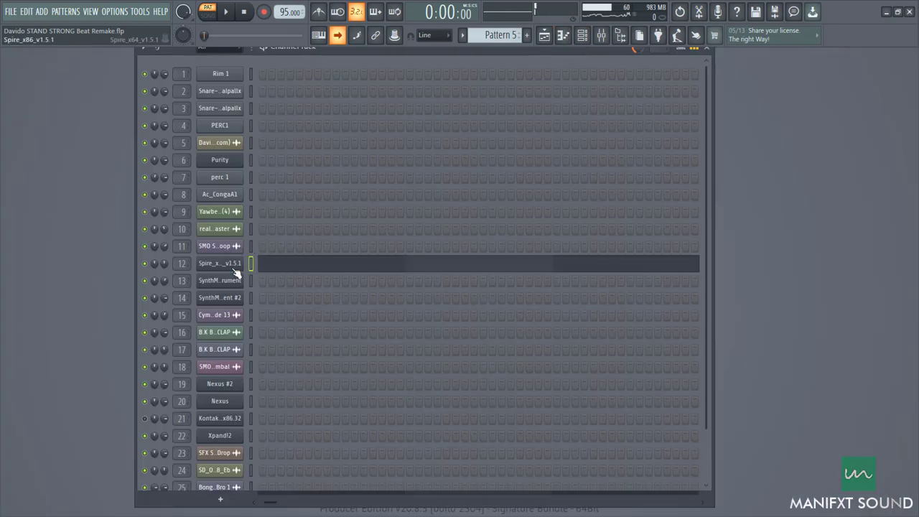
{"action": "left_click", "coordinate": [233, 267]}
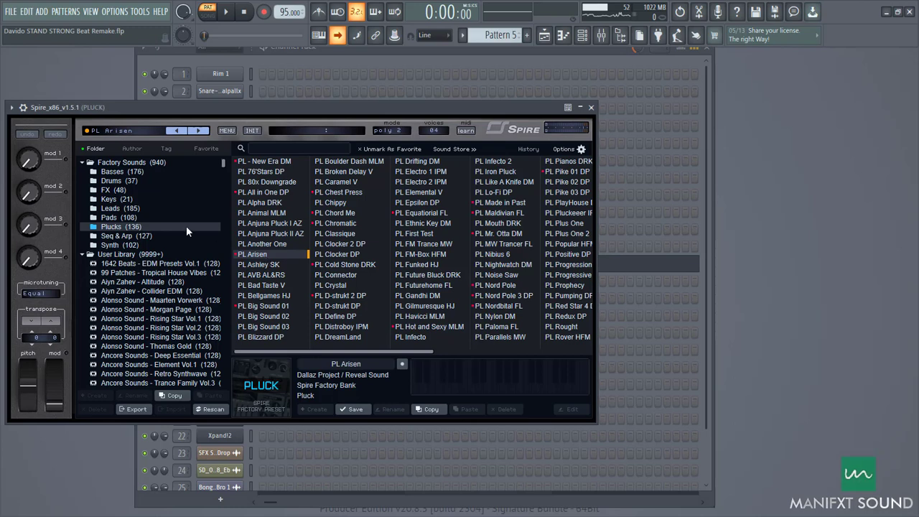
{"action": "left_click", "coordinate": [591, 107]}
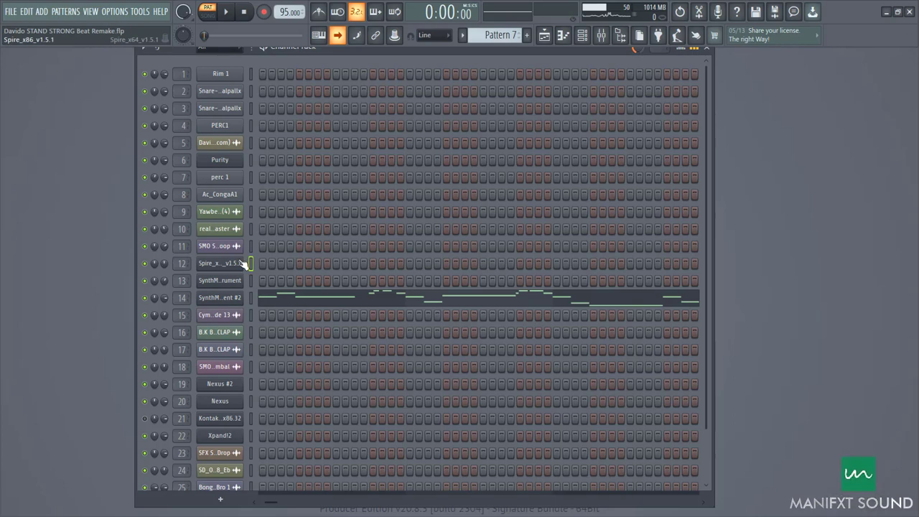
- Play Pattern 7's SynthMaster One Instrument #2 line in the piano roll and examine that instrument's preset
{"action": "left_click", "coordinate": [305, 303]}
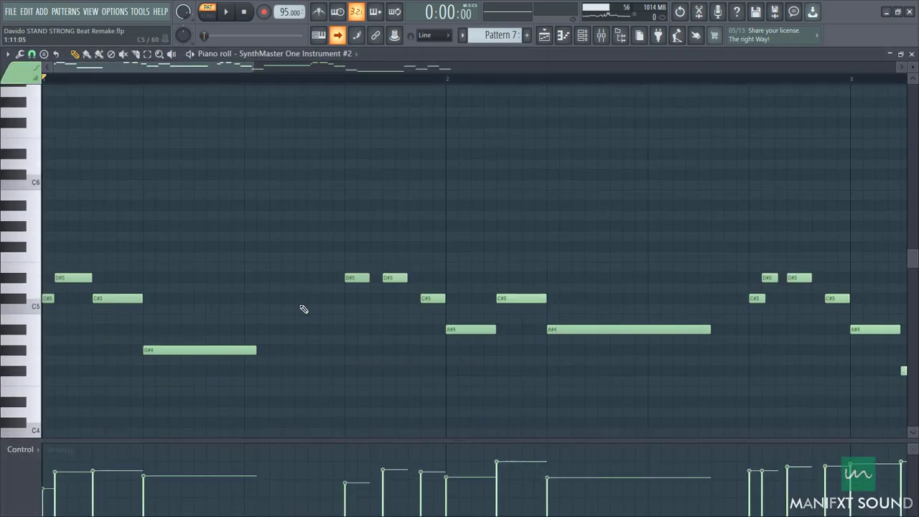
{"action": "scroll", "coordinate": [305, 311], "scroll_direction": "down", "scroll_amount": 2}
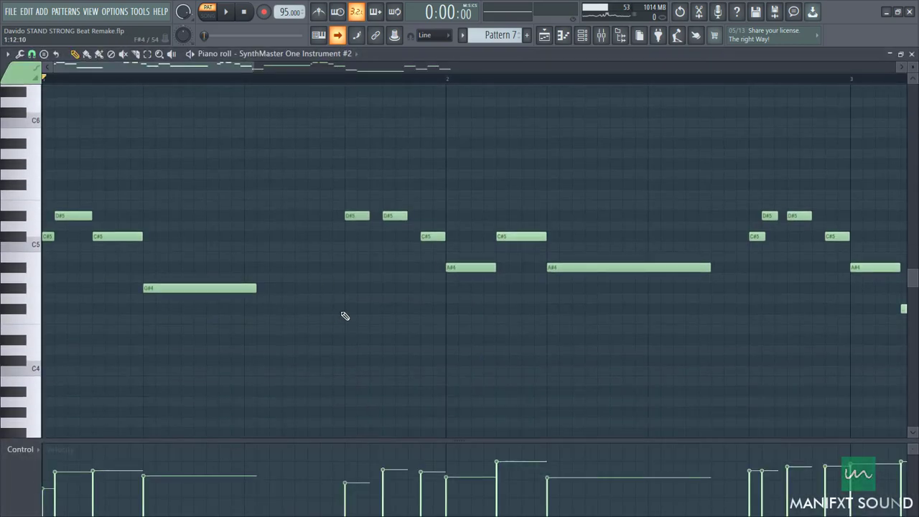
{"action": "key", "text": "space"}
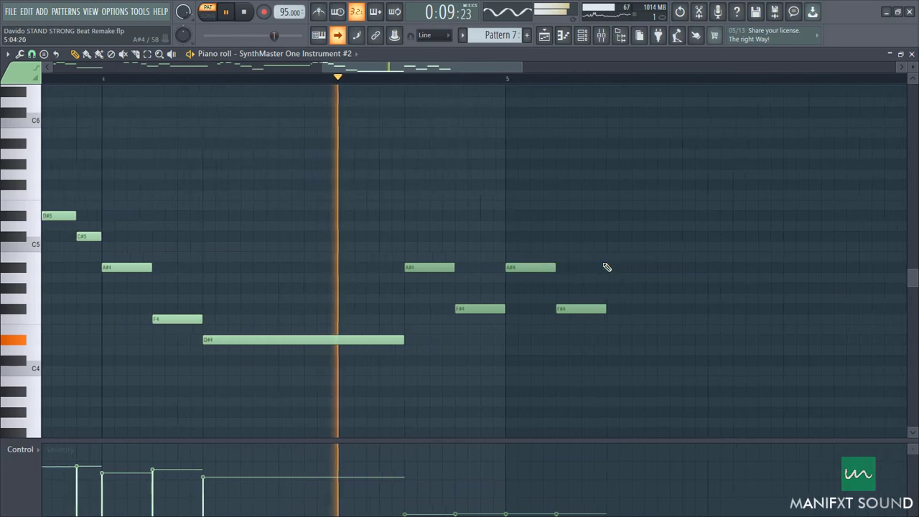
{"action": "key", "text": "space"}
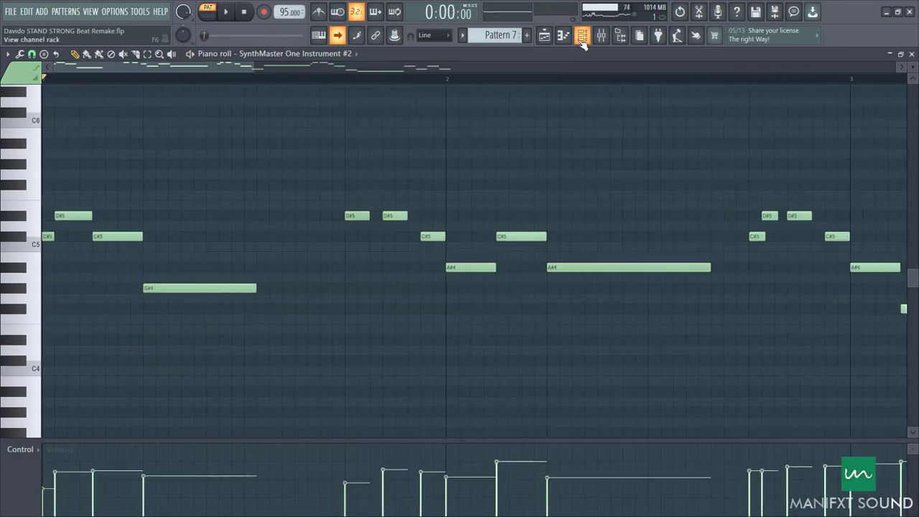
{"action": "left_click", "coordinate": [565, 36]}
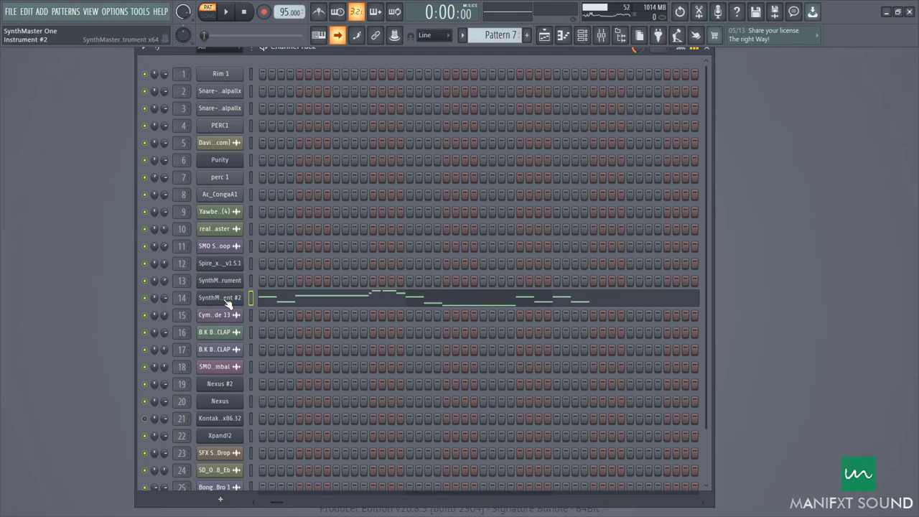
{"action": "left_click", "coordinate": [226, 300]}
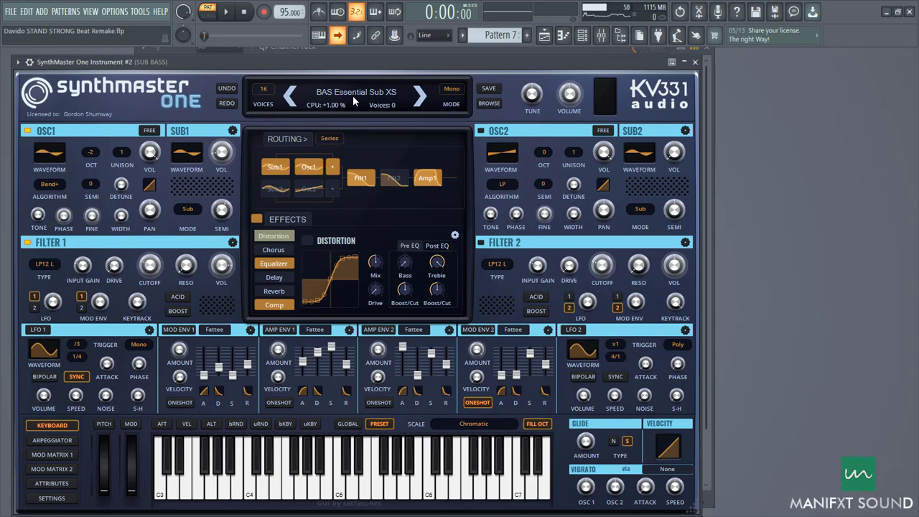
{"action": "left_click", "coordinate": [697, 64]}
- Switch to Pattern 8, examine the Nexus #2 preset, and play its chords in the piano roll
{"action": "key", "text": "KP_Add"}
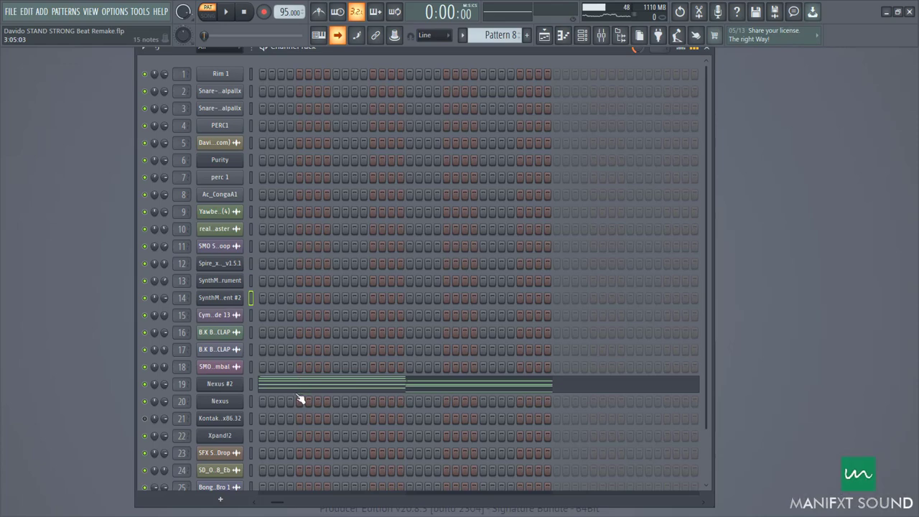
{"action": "left_click", "coordinate": [242, 384]}
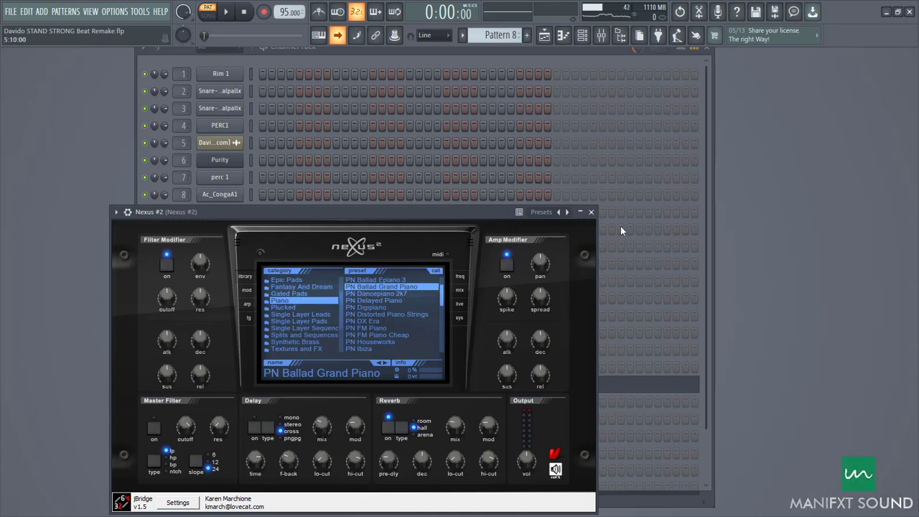
{"action": "left_click", "coordinate": [591, 212]}
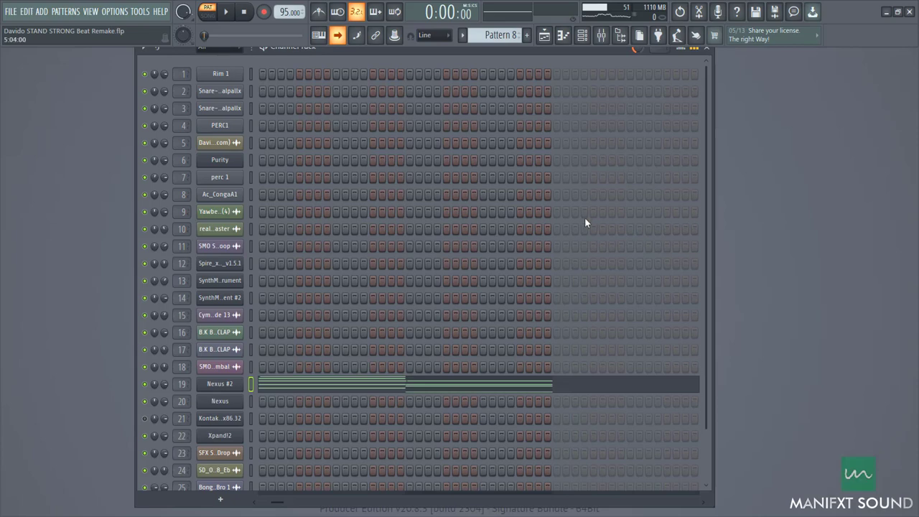
{"action": "left_click", "coordinate": [351, 388]}
{"action": "scroll", "coordinate": [361, 343], "scroll_direction": "down", "scroll_amount": 2}
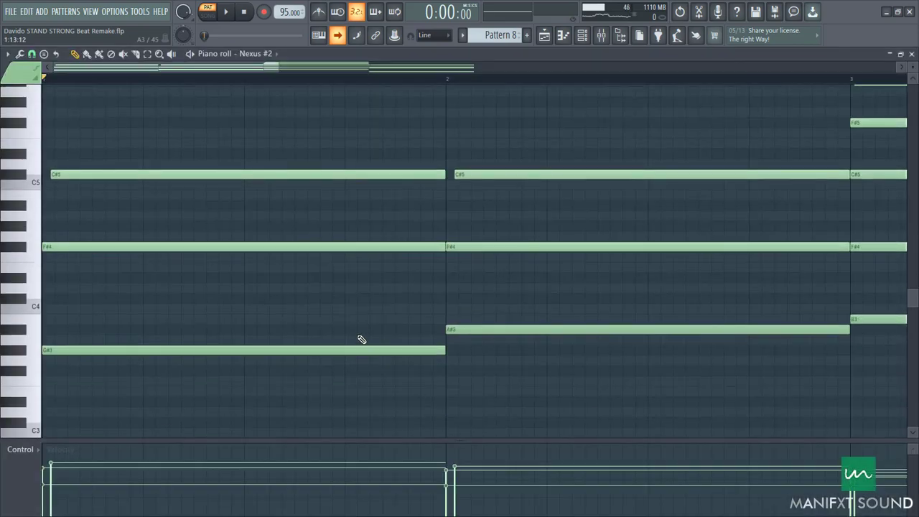
{"action": "key", "text": "space"}
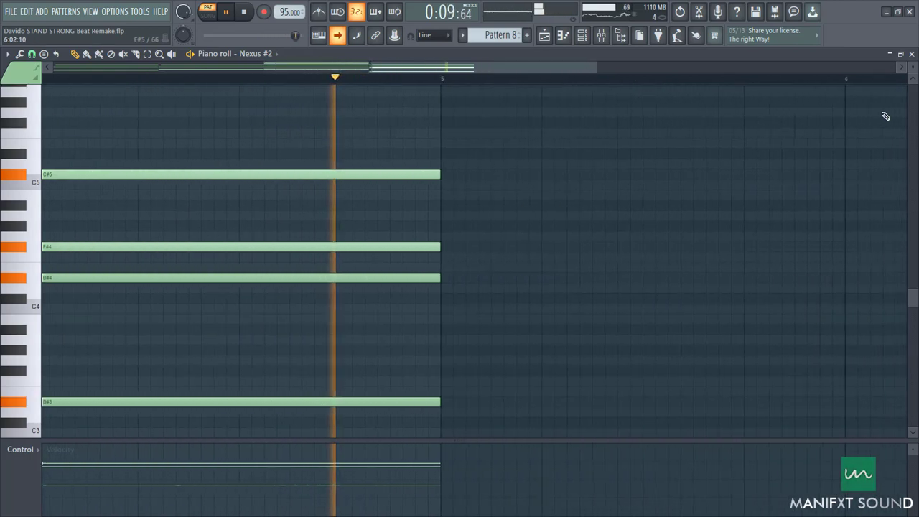
{"action": "key", "text": "space"}
{"action": "left_click", "coordinate": [912, 55]}
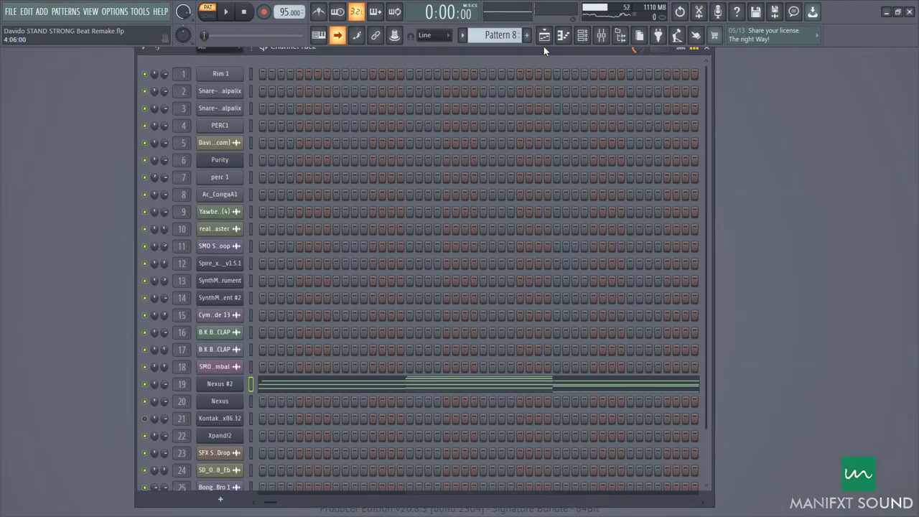
- Switch to Pattern 9, play its Nexus chords in the piano roll, and examine the Nexus instrument's preset
{"action": "scroll", "coordinate": [490, 36], "scroll_direction": "down", "scroll_amount": 1}
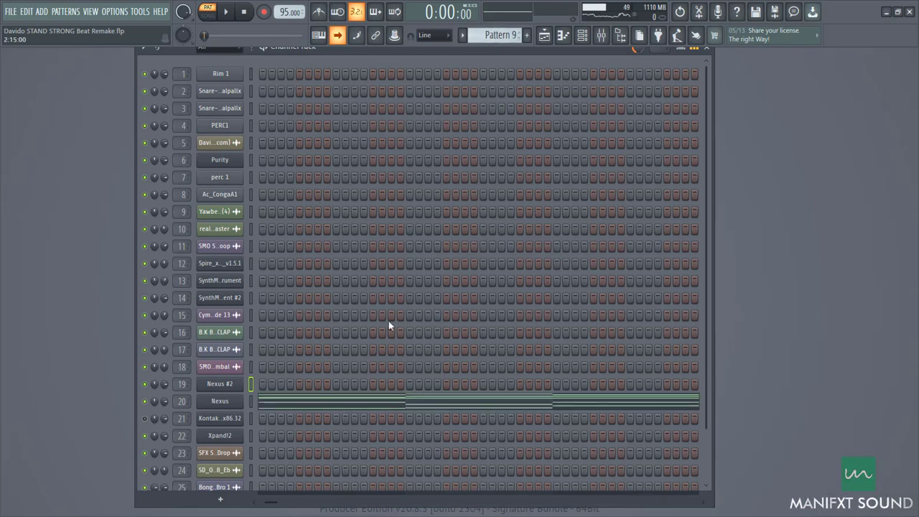
{"action": "left_click", "coordinate": [304, 402]}
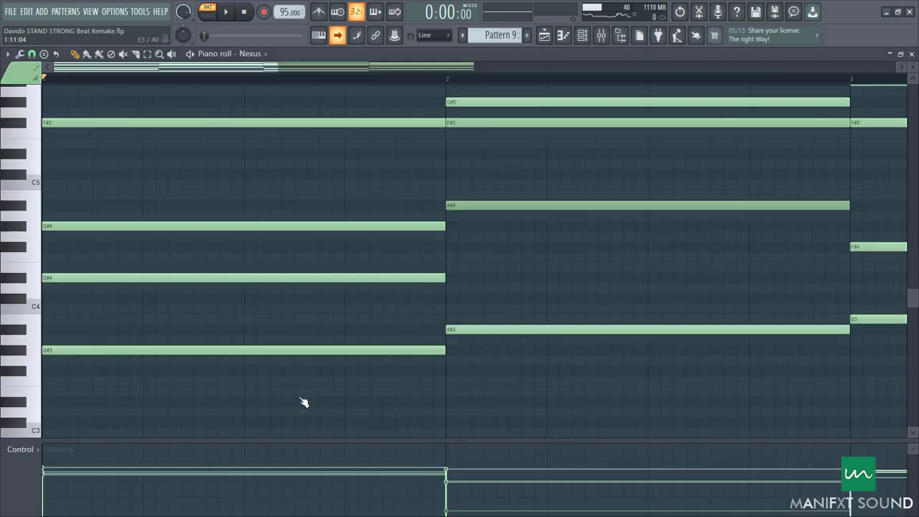
{"action": "scroll", "coordinate": [345, 377], "scroll_direction": "up", "scroll_amount": 3}
{"action": "key", "text": "space"}
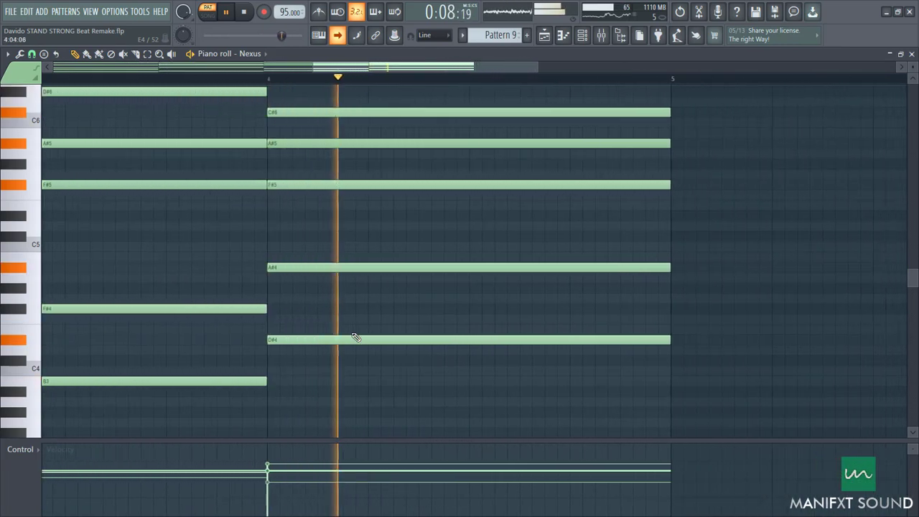
{"action": "key", "text": "space"}
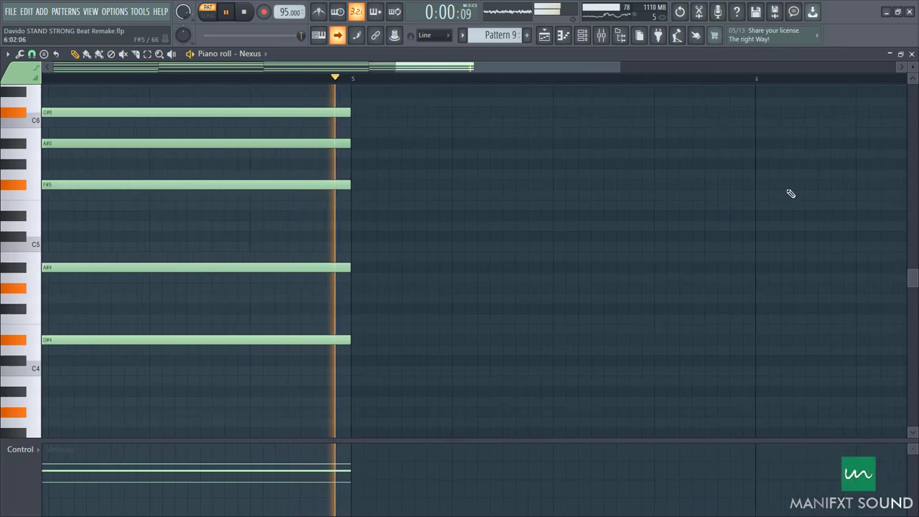
{"action": "left_click", "coordinate": [912, 54]}
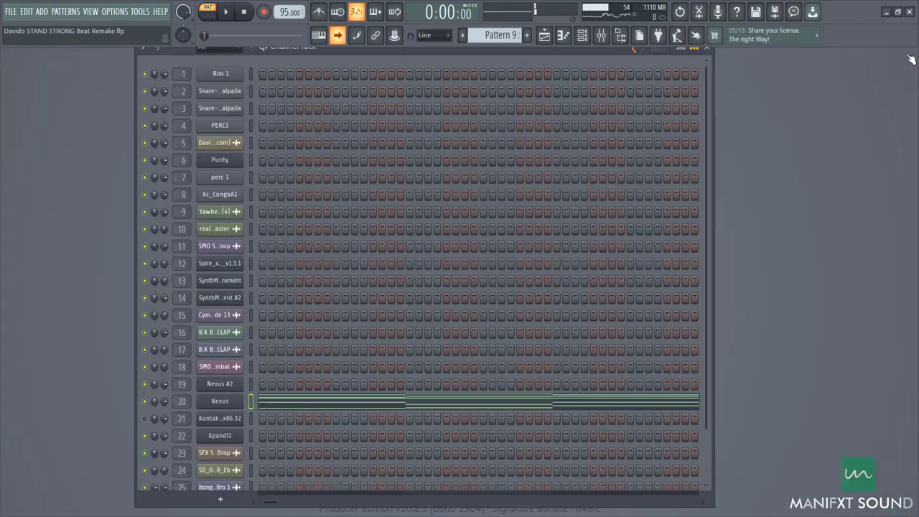
{"action": "left_click", "coordinate": [230, 408]}
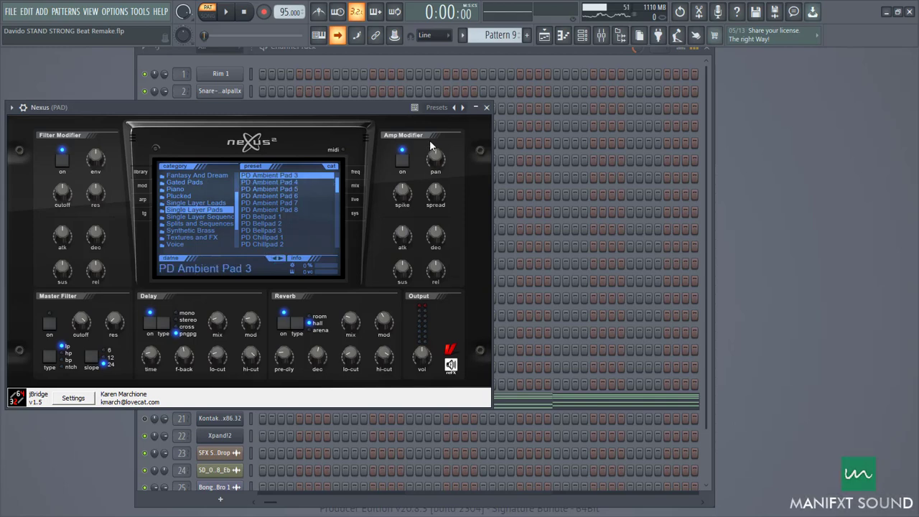
{"action": "left_click", "coordinate": [483, 107]}
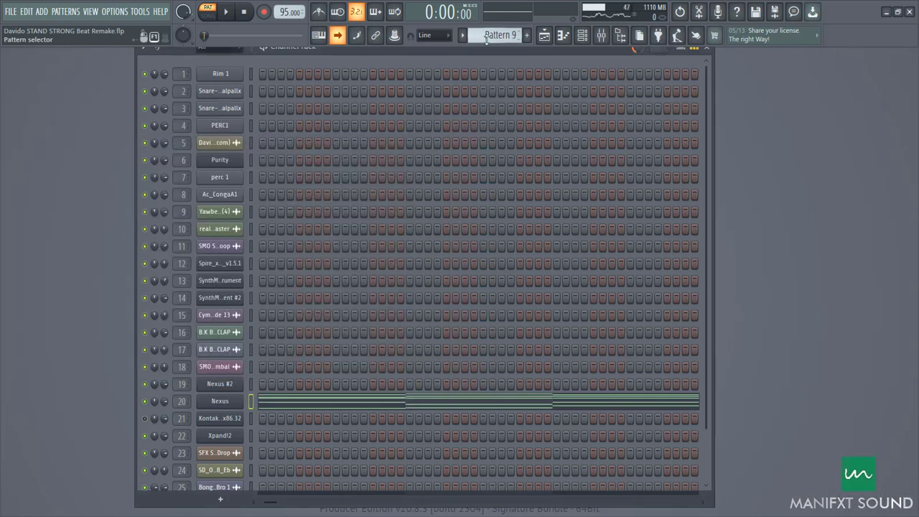
- Switch to Pattern 10, examine the part loaded in Xpand!2, and play its notes in the piano roll
{"action": "scroll", "coordinate": [487, 38], "scroll_direction": "up", "scroll_amount": 1}
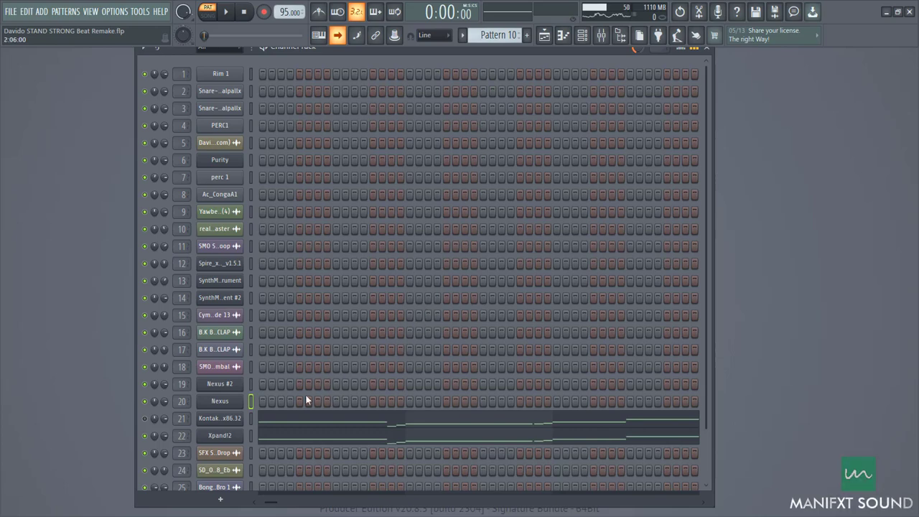
{"action": "left_click", "coordinate": [229, 438]}
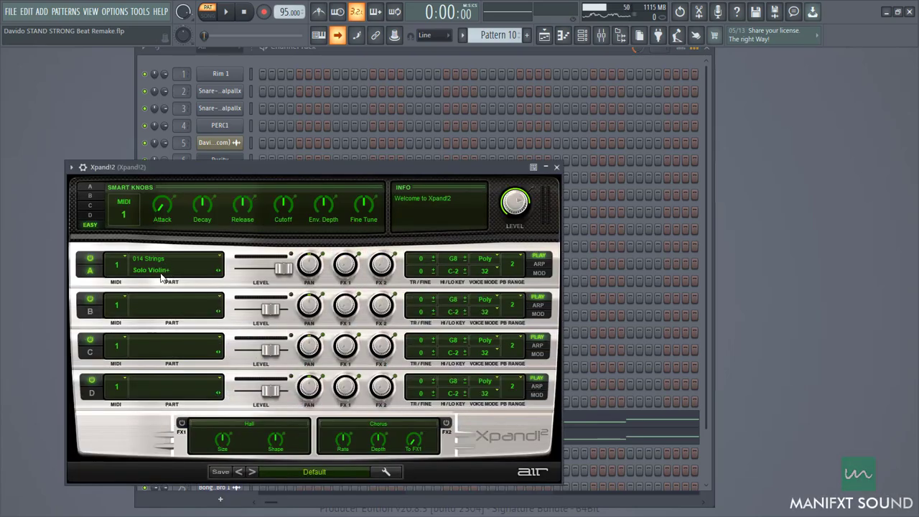
{"action": "left_click", "coordinate": [557, 167]}
{"action": "left_click", "coordinate": [304, 437]}
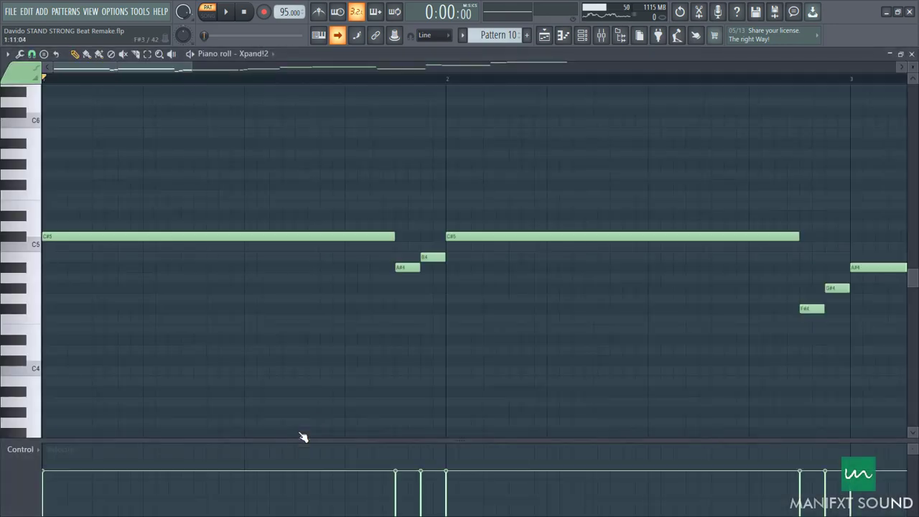
{"action": "key", "text": "space"}
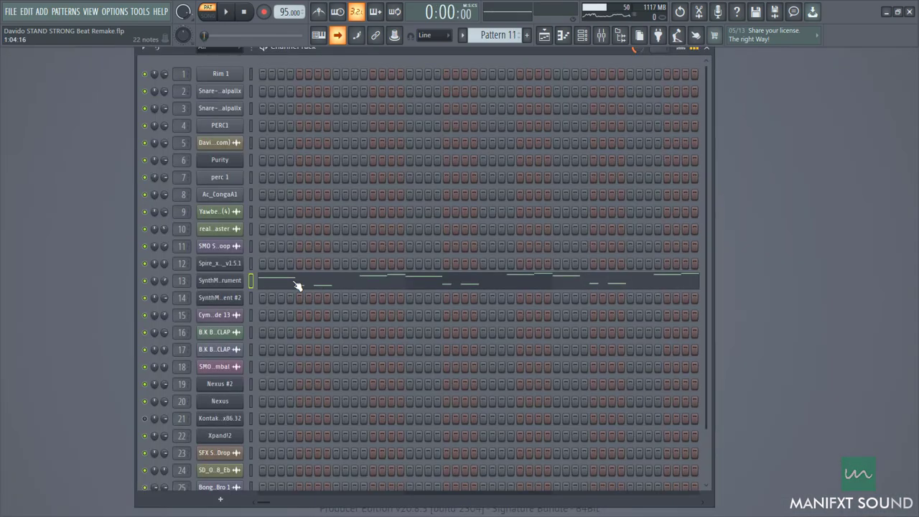
- Examine the preset of Pattern 11's SynthMaster One Instrument and play its line in the piano roll
{"action": "left_click", "coordinate": [239, 284]}
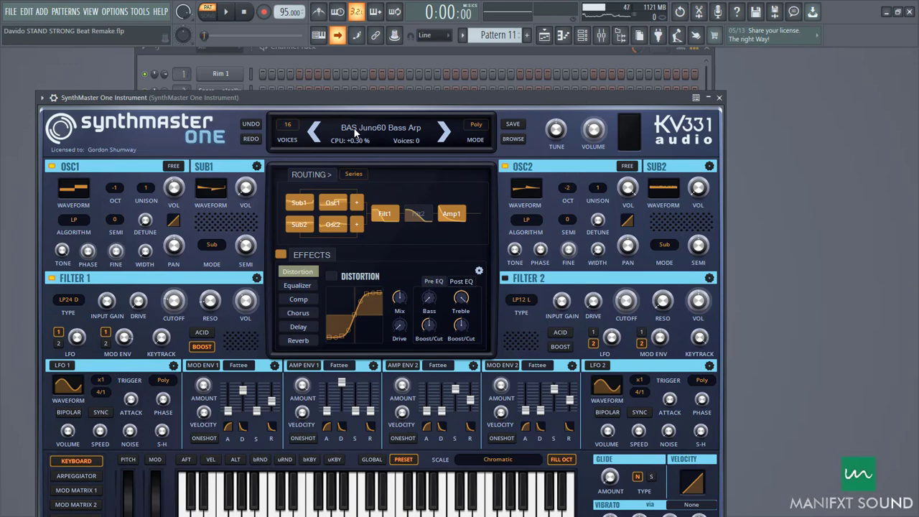
{"action": "left_click", "coordinate": [719, 97]}
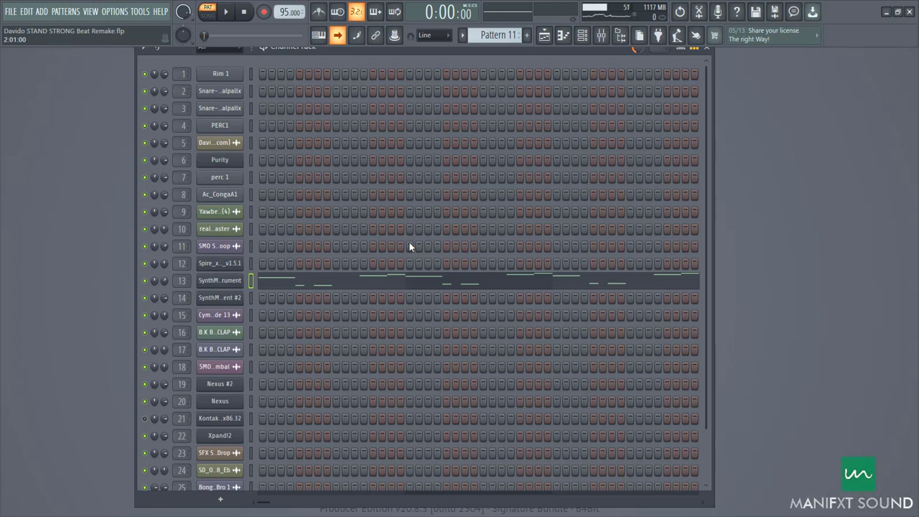
{"action": "left_click", "coordinate": [290, 283]}
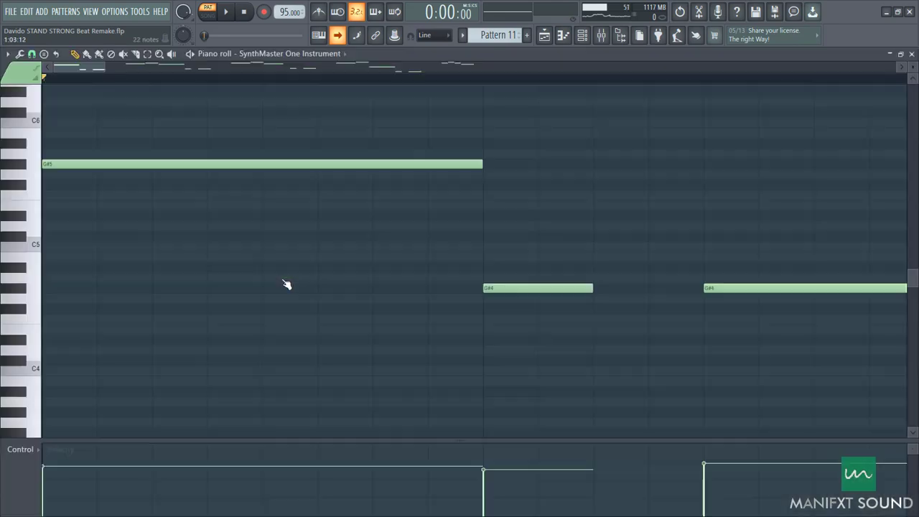
{"action": "key", "text": "space"}
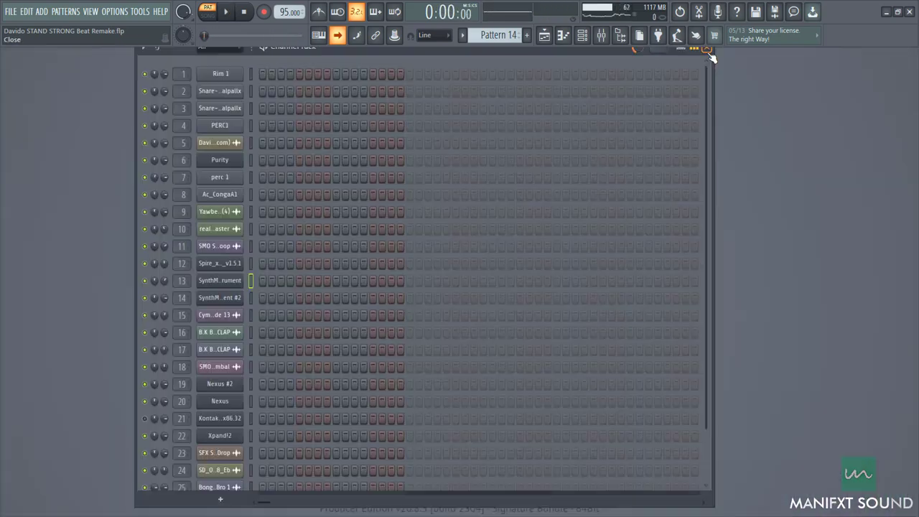
- Close the channel rack and play the soloed Track 2 clips in the playlist from the VERSE 1 marker at bar 2
{"action": "left_click", "coordinate": [707, 51]}
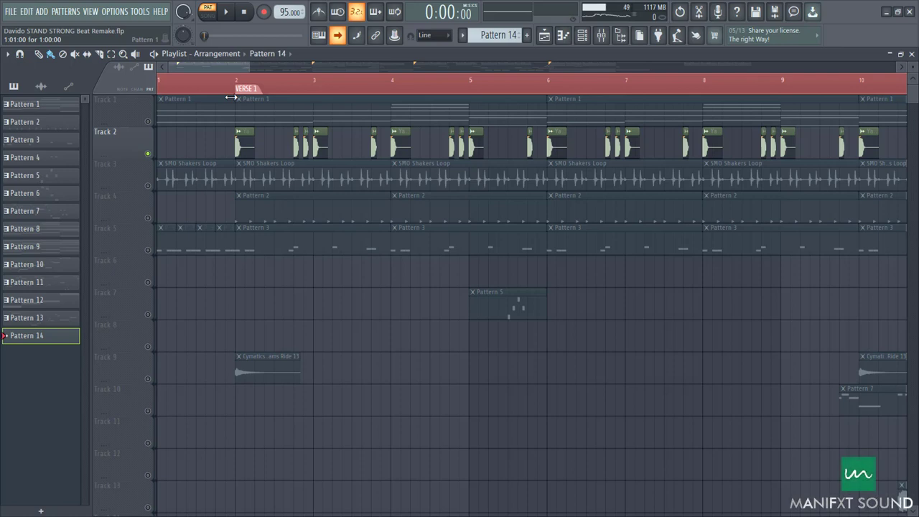
{"action": "left_click", "coordinate": [237, 86]}
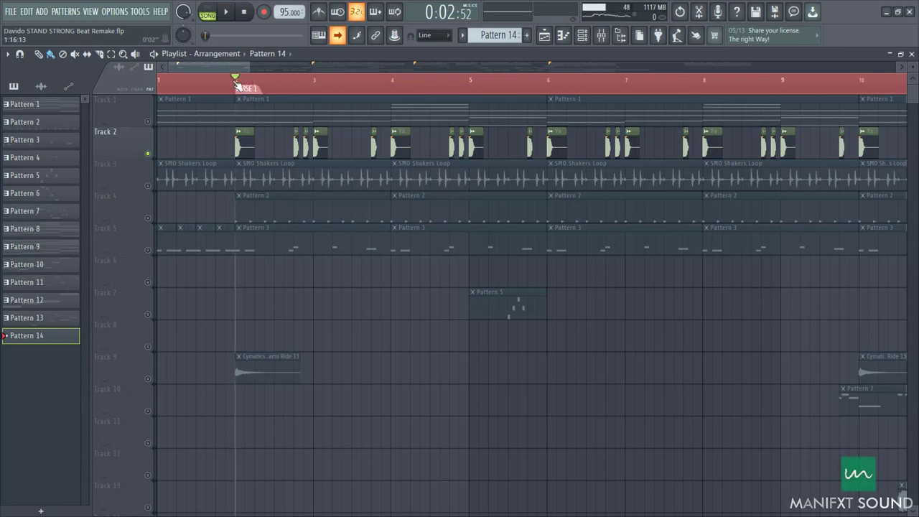
{"action": "key", "text": "space"}
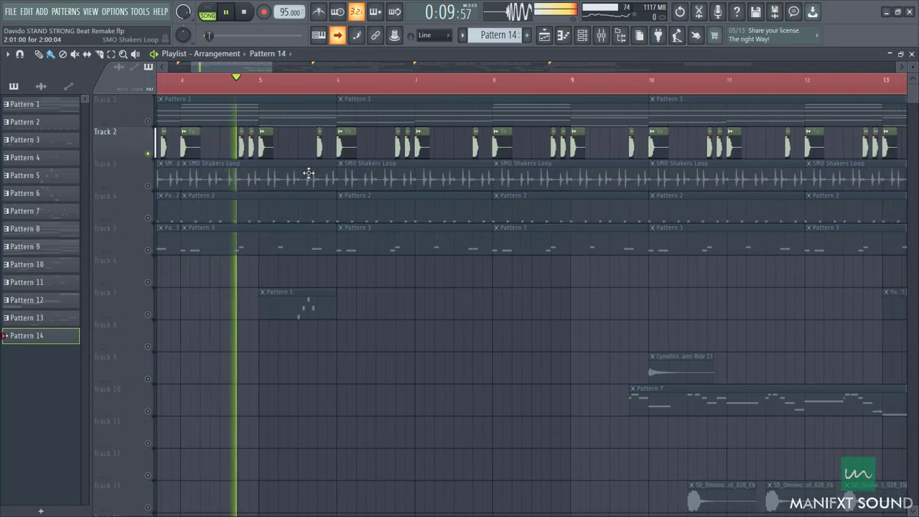
{"action": "key", "text": "space"}
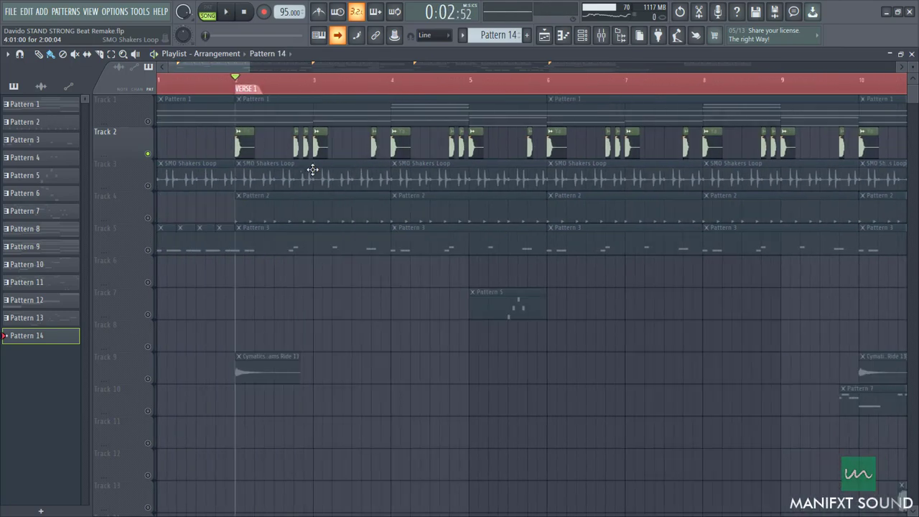
- Solo Track 3 in the playlist and play the SMO Shakers Loop from the start of VERSE 1
{"action": "scroll", "coordinate": [313, 172], "scroll_direction": "down", "scroll_amount": 3}
{"action": "scroll", "coordinate": [314, 177], "scroll_direction": "down", "scroll_amount": 1}
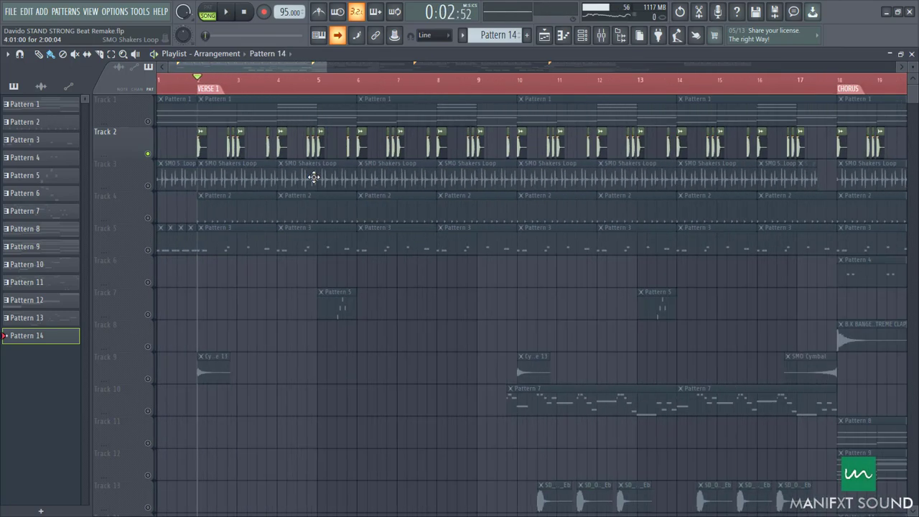
{"action": "scroll", "coordinate": [301, 179], "scroll_direction": "down", "scroll_amount": 3}
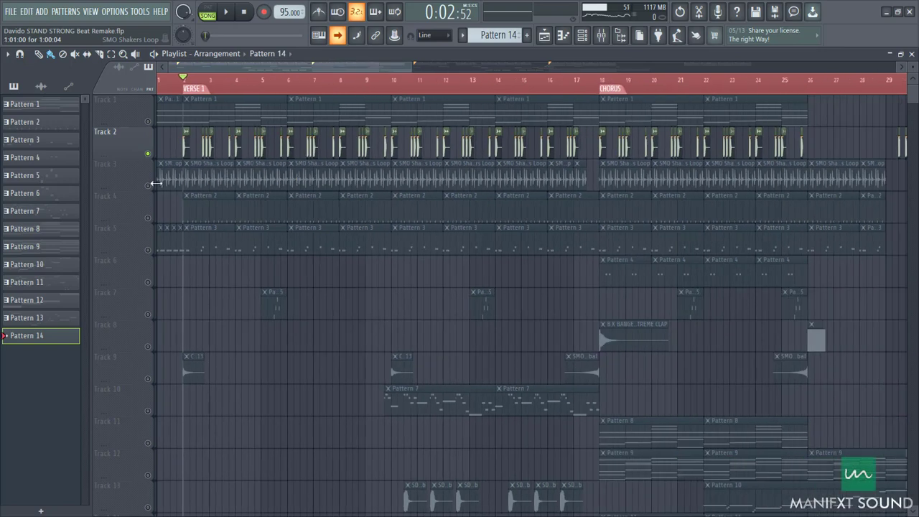
{"action": "right_click", "coordinate": [149, 186]}
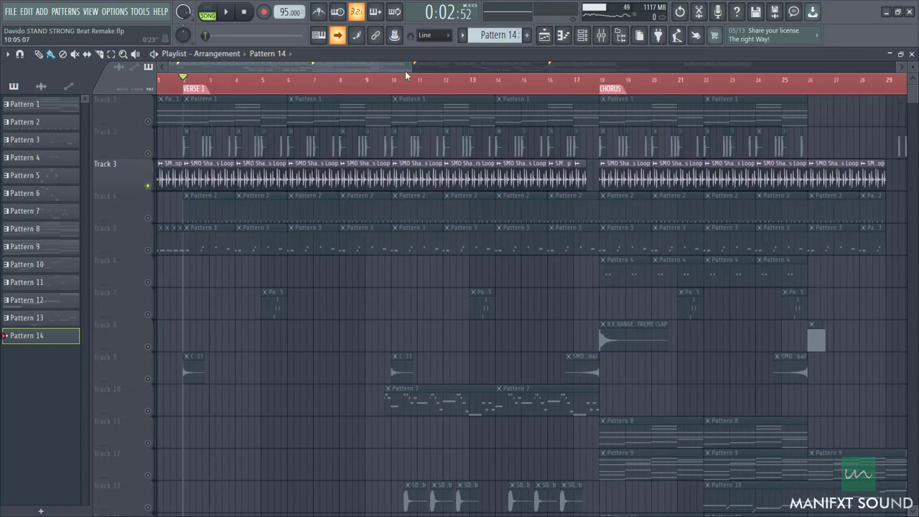
{"action": "left_click_drag", "start_coordinate": [409, 65], "coordinate": [259, 69]}
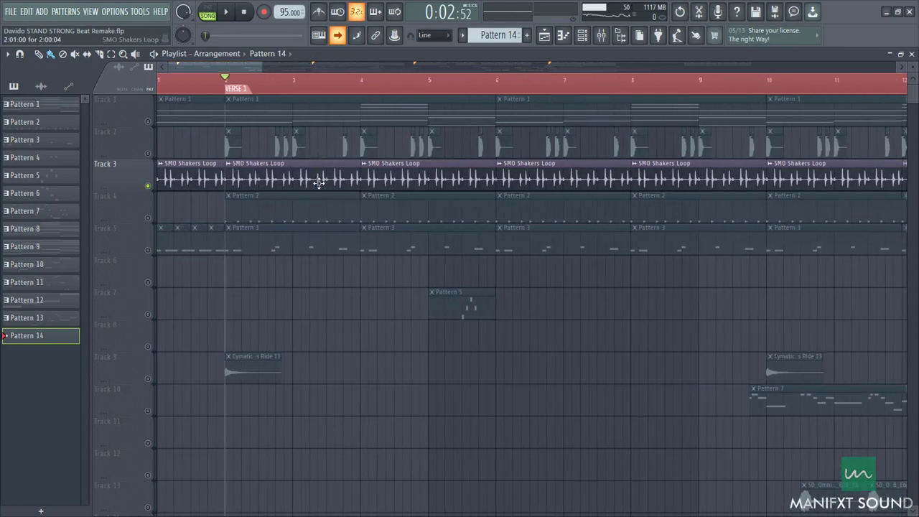
{"action": "key", "text": "space"}
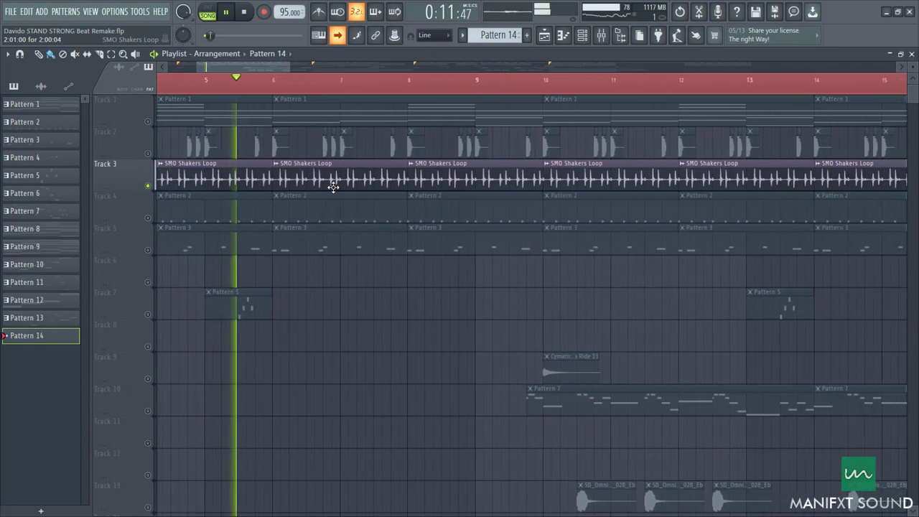
{"action": "key", "text": "space"}
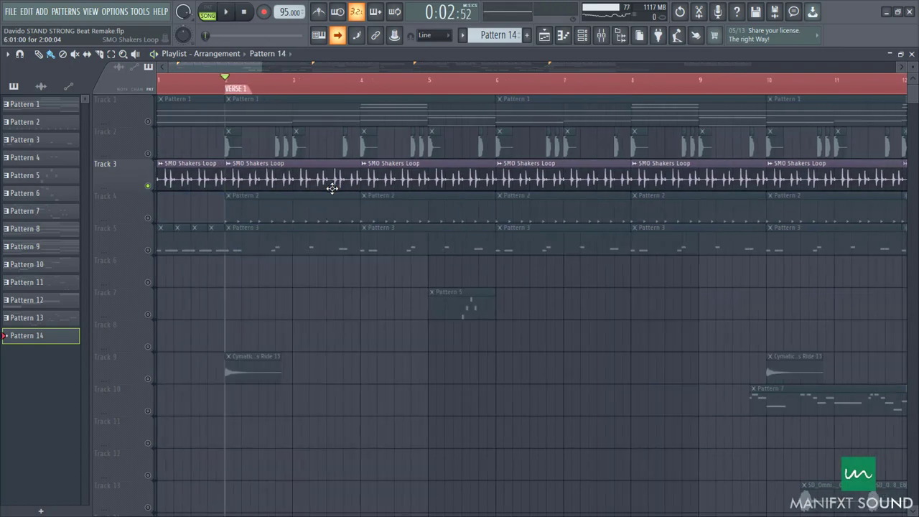
- Solo Track 9 and play its Cymatics Dreams Ride 13 clips at bars 2 and 10
{"action": "scroll", "coordinate": [294, 249], "scroll_direction": "down", "scroll_amount": 3}
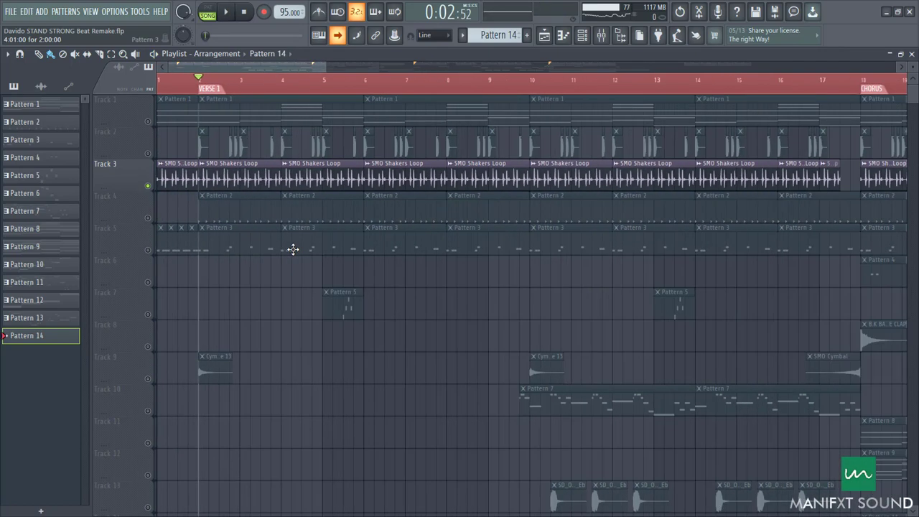
{"action": "left_click", "coordinate": [151, 379]}
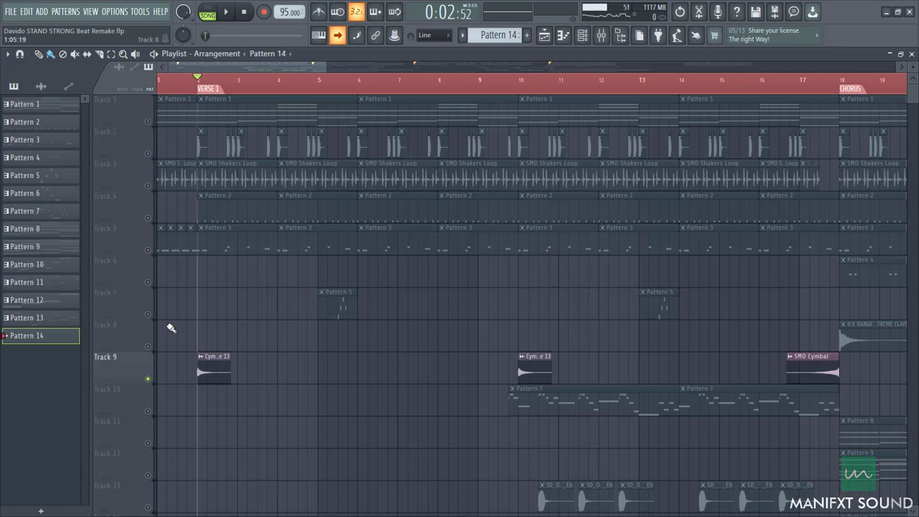
{"action": "scroll", "coordinate": [170, 329], "scroll_direction": "up", "scroll_amount": 4}
{"action": "key", "text": "space"}
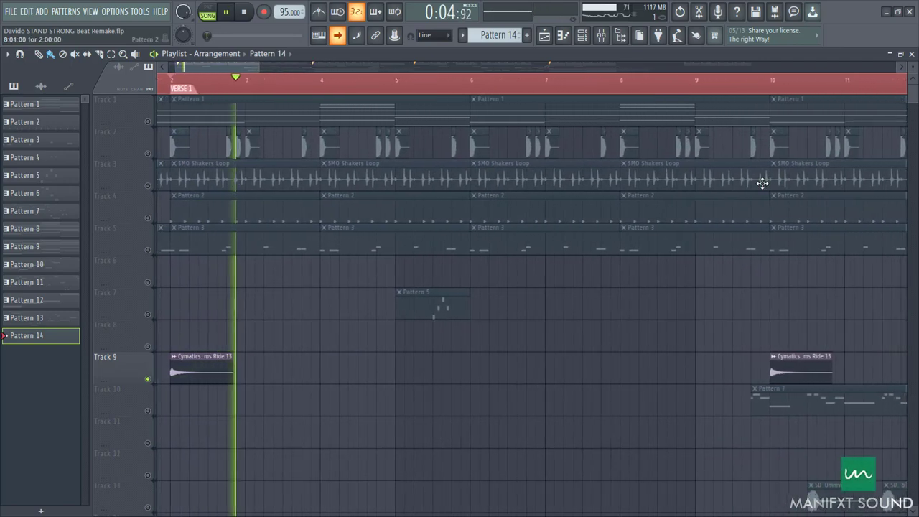
{"action": "key", "text": "space"}
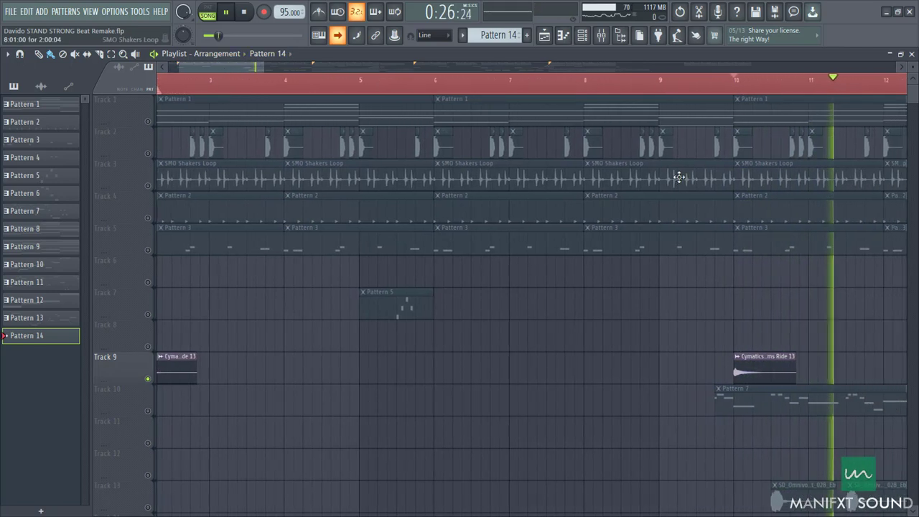
{"action": "key", "text": "space"}
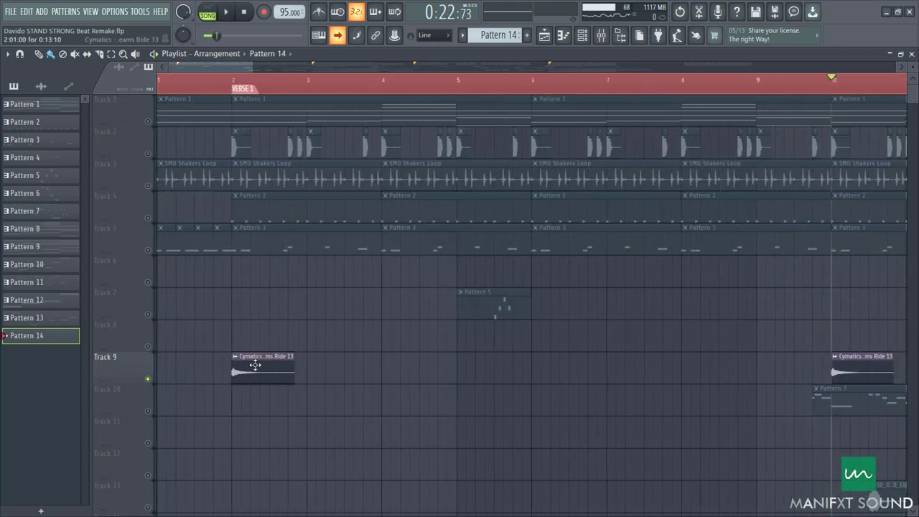
- Unsolo Track 9, solo Track 13, and play its SD_Omnivox2_oneshot_028_Eb clips from the first one in bar 10
{"action": "right_click", "coordinate": [150, 379]}
{"action": "scroll", "coordinate": [528, 227], "scroll_direction": "down", "scroll_amount": 1}
{"action": "scroll", "coordinate": [528, 227], "scroll_direction": "down", "scroll_amount": 2}
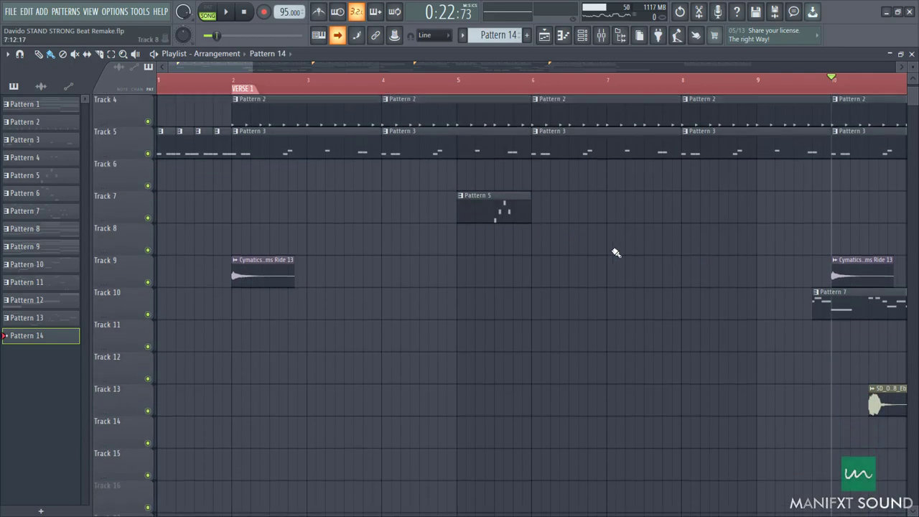
{"action": "scroll", "coordinate": [465, 242], "scroll_direction": "down", "scroll_amount": 3}
{"action": "scroll", "coordinate": [579, 269], "scroll_direction": "up", "scroll_amount": 4}
{"action": "scroll", "coordinate": [474, 290], "scroll_direction": "up", "scroll_amount": 2}
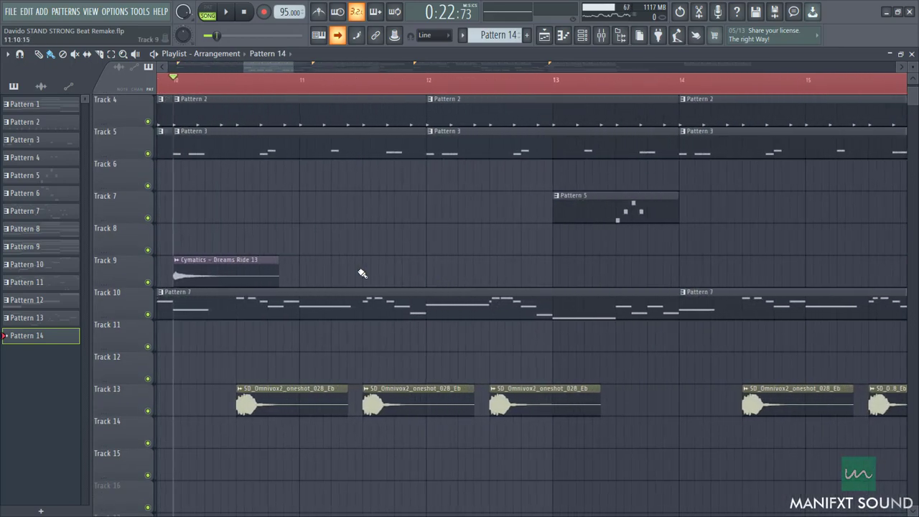
{"action": "left_click", "coordinate": [241, 89]}
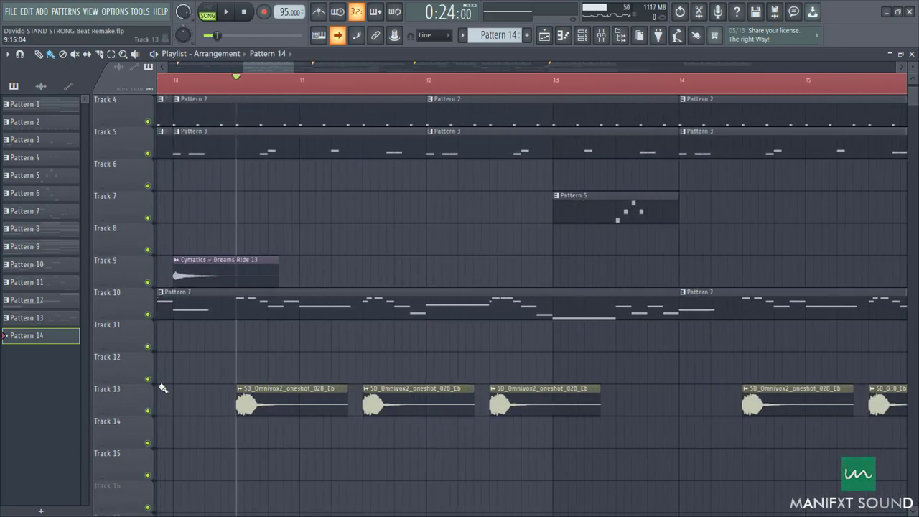
{"action": "right_click", "coordinate": [148, 412]}
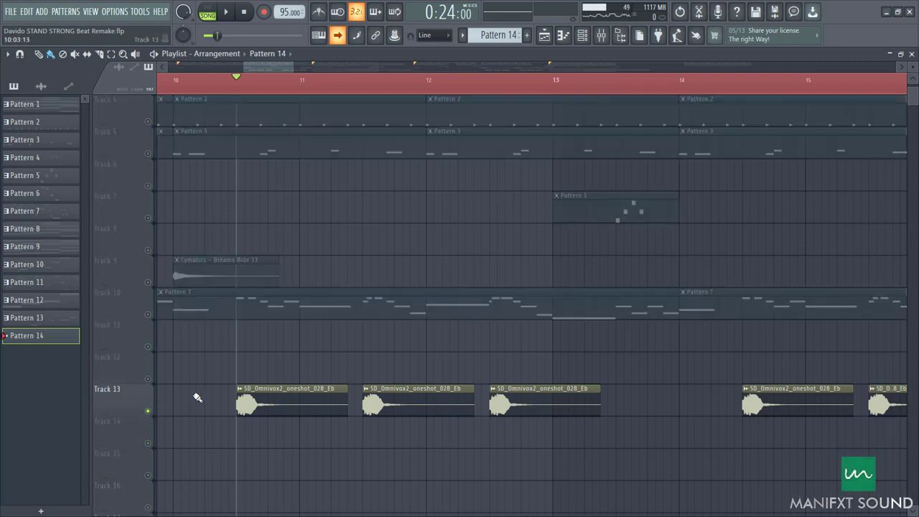
{"action": "key", "text": "space"}
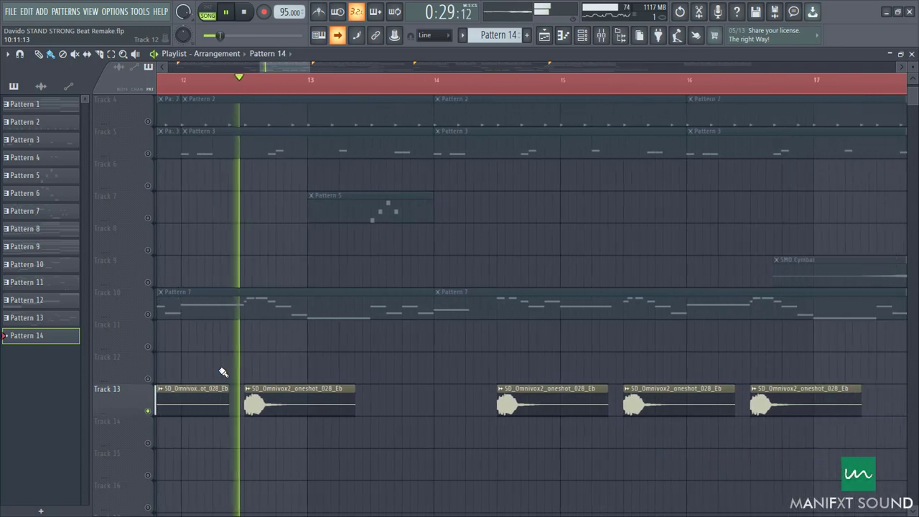
{"action": "key", "text": "space"}
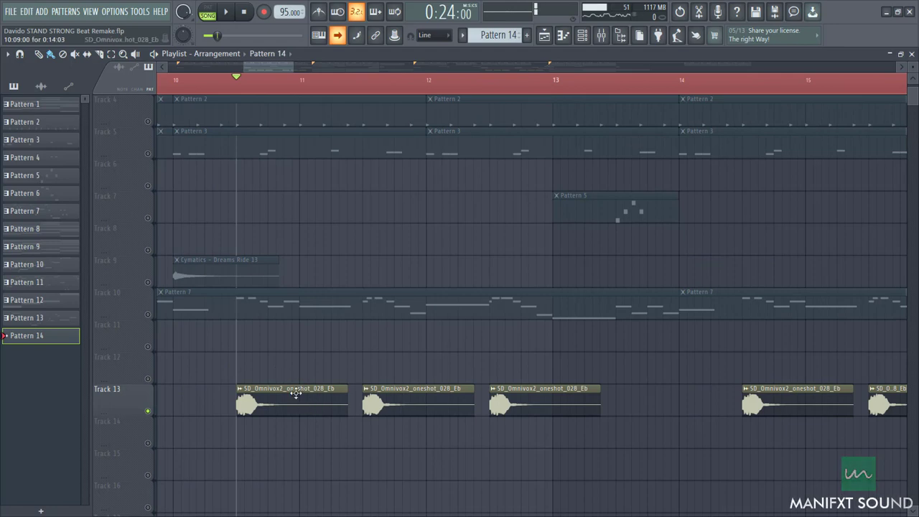
- Examine the ValhallaSupermassive settings on the Vocal Fx mixer track, and close the plugin
{"action": "left_click", "coordinate": [609, 36]}
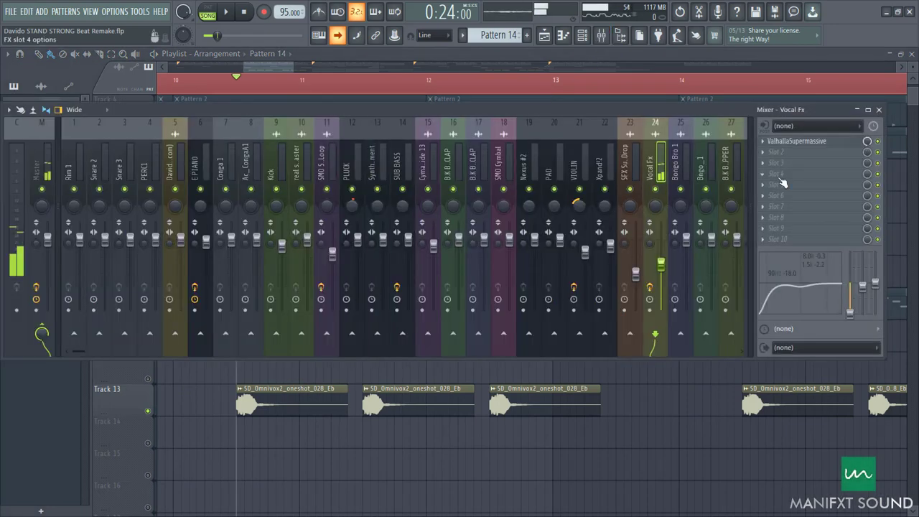
{"action": "left_click", "coordinate": [810, 142]}
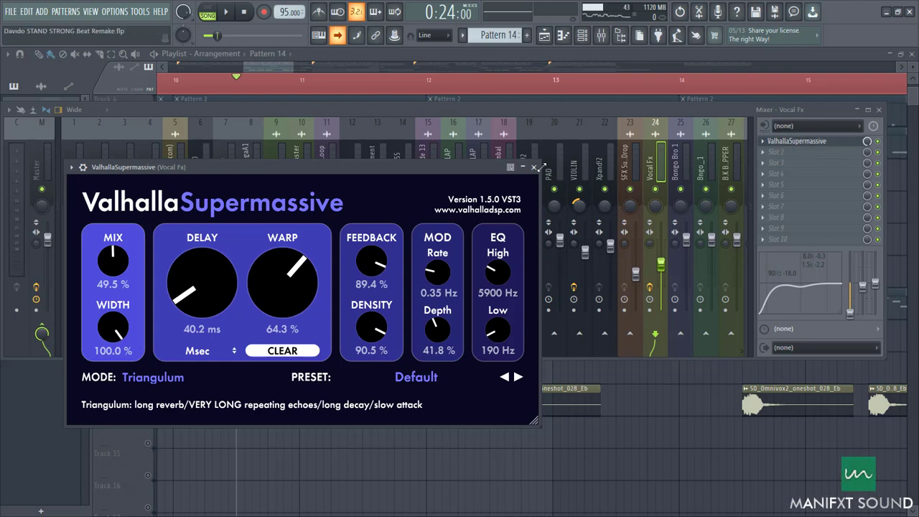
{"action": "left_click", "coordinate": [533, 167]}
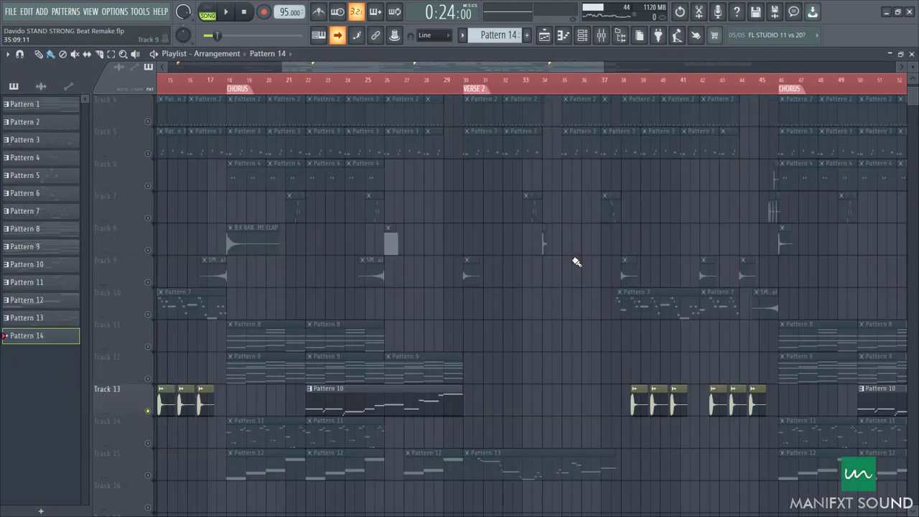
- Solo Track 8 in the playlist and play its SFX SubBass Drop clip from bar 26
{"action": "left_click", "coordinate": [149, 252], "text": "ctrl"}
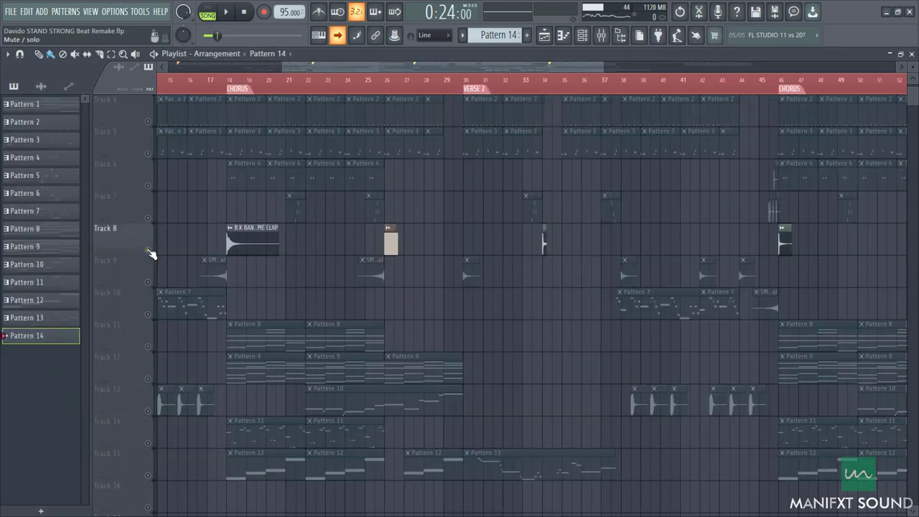
{"action": "scroll", "coordinate": [396, 244], "scroll_direction": "up", "scroll_amount": 6}
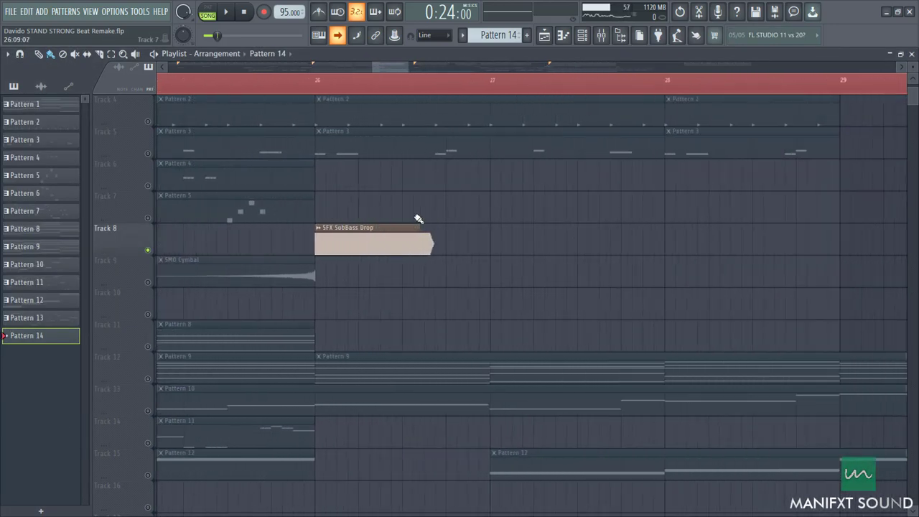
{"action": "left_click", "coordinate": [316, 87]}
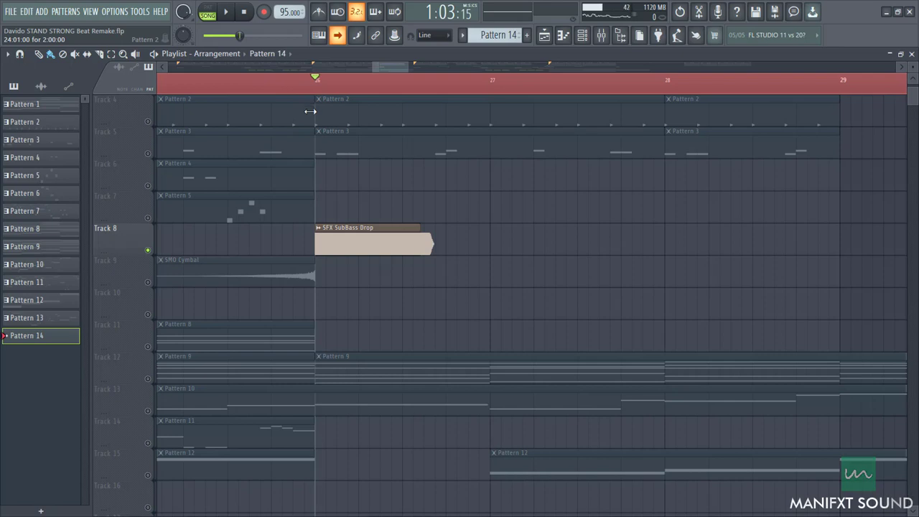
{"action": "key", "text": "space"}
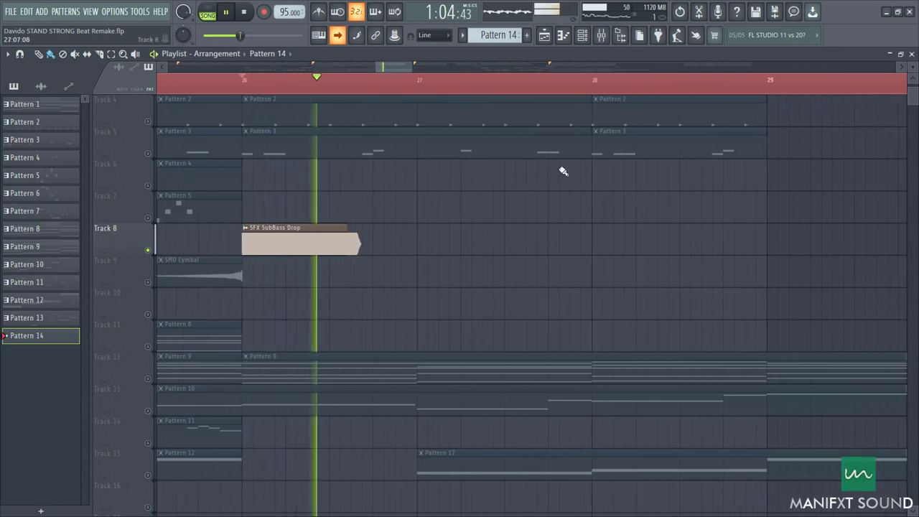
{"action": "key", "text": "space"}
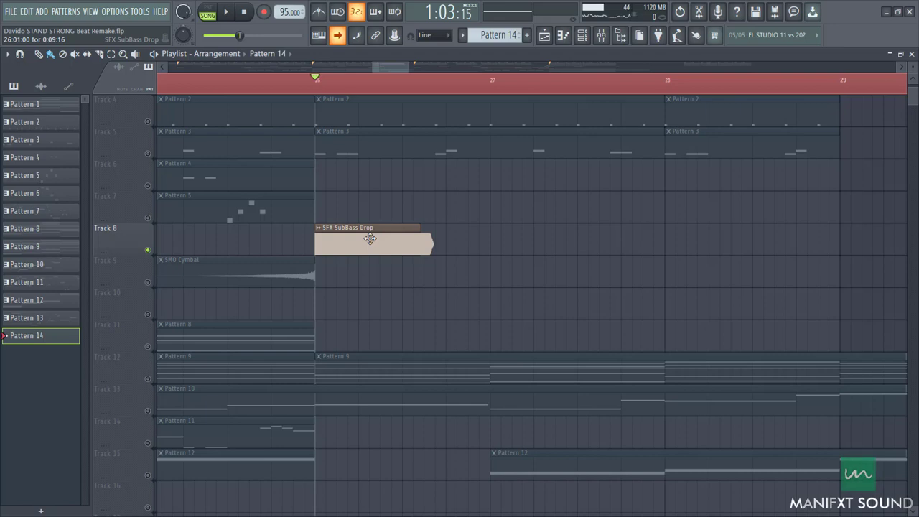
- Examine the SFX SubBass Drop clip's sample settings and its declicking mode options, and close the settings
{"action": "double_click", "coordinate": [370, 239]}
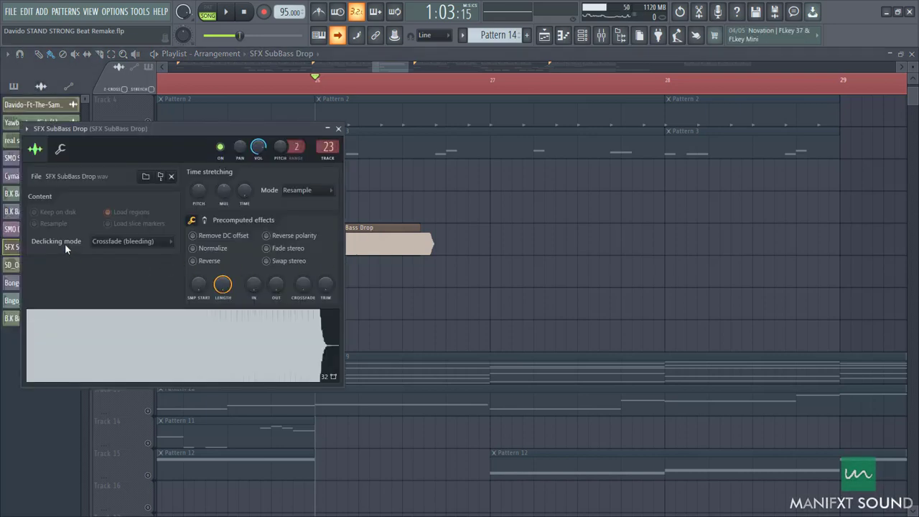
{"action": "left_click", "coordinate": [105, 244]}
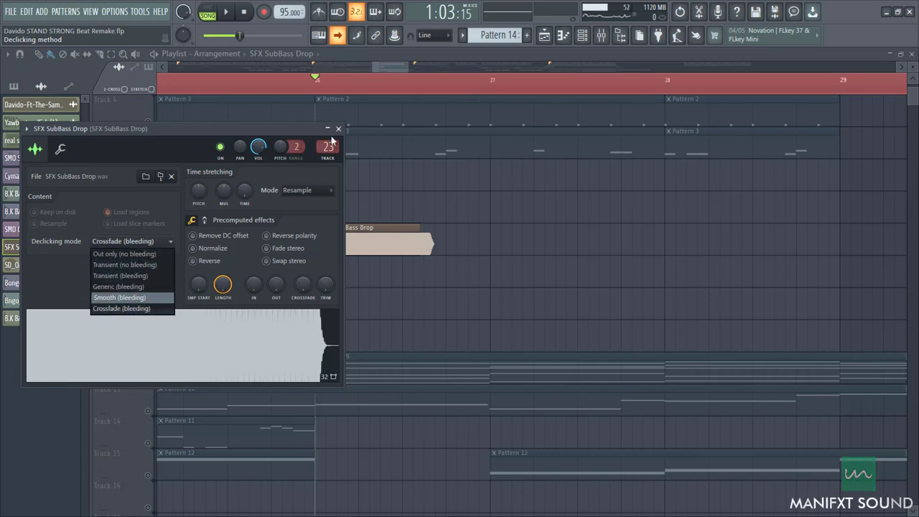
{"action": "left_click", "coordinate": [338, 128]}
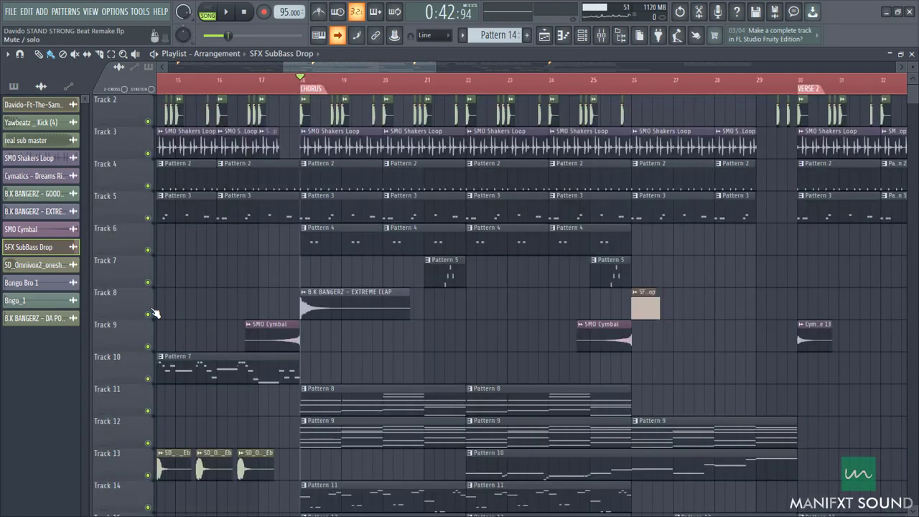
- Play the full arrangement from its beginning with all tracks active
{"action": "scroll", "coordinate": [304, 247], "scroll_direction": "up", "scroll_amount": 1}
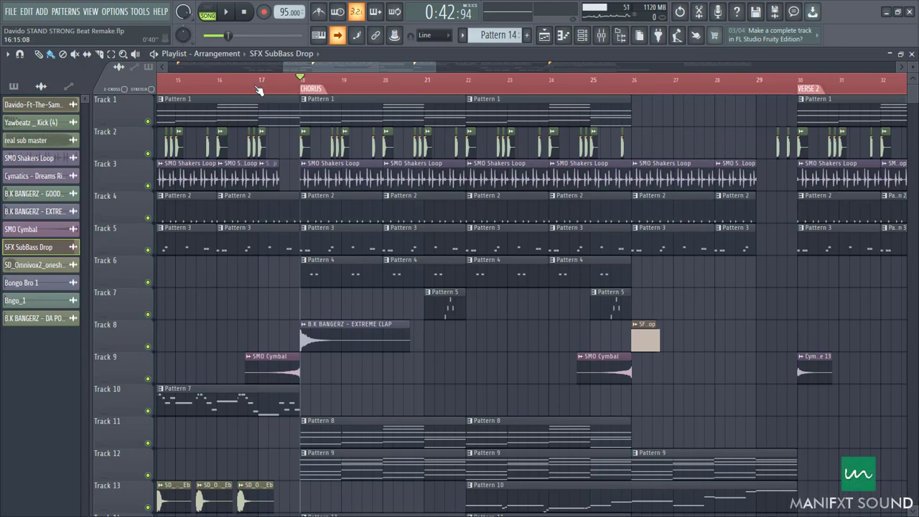
{"action": "left_click_drag", "start_coordinate": [327, 68], "coordinate": [185, 87]}
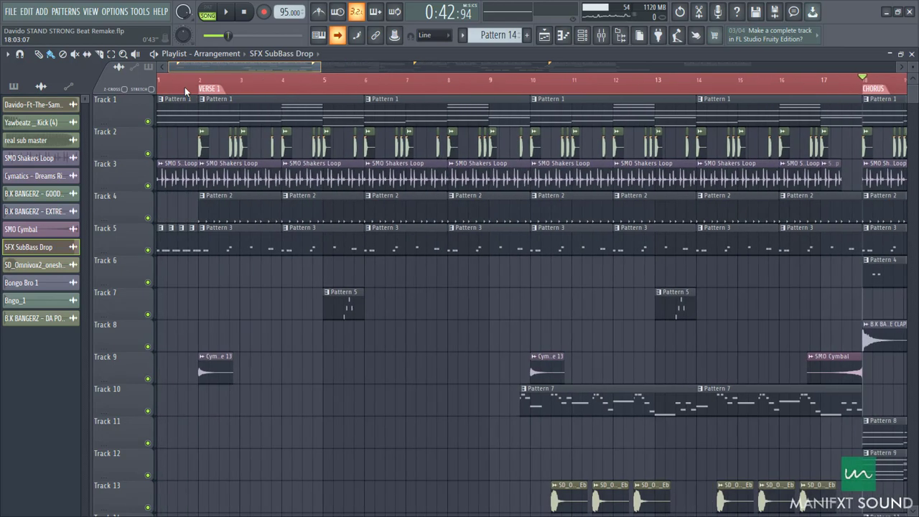
{"action": "left_click", "coordinate": [226, 13]}
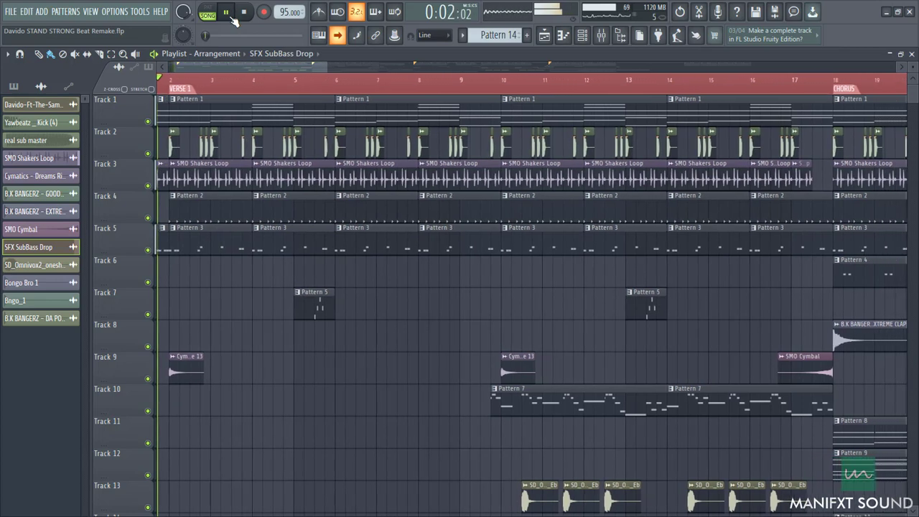